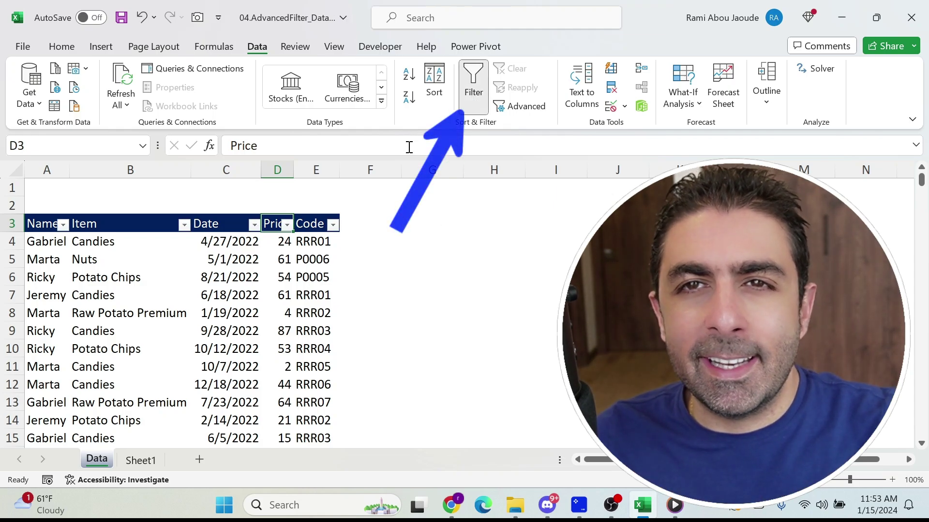
Open Advanced filtering on the Name/Item/Date/Price/Code list, leaving the table unfiltered.
left_click(530, 107)
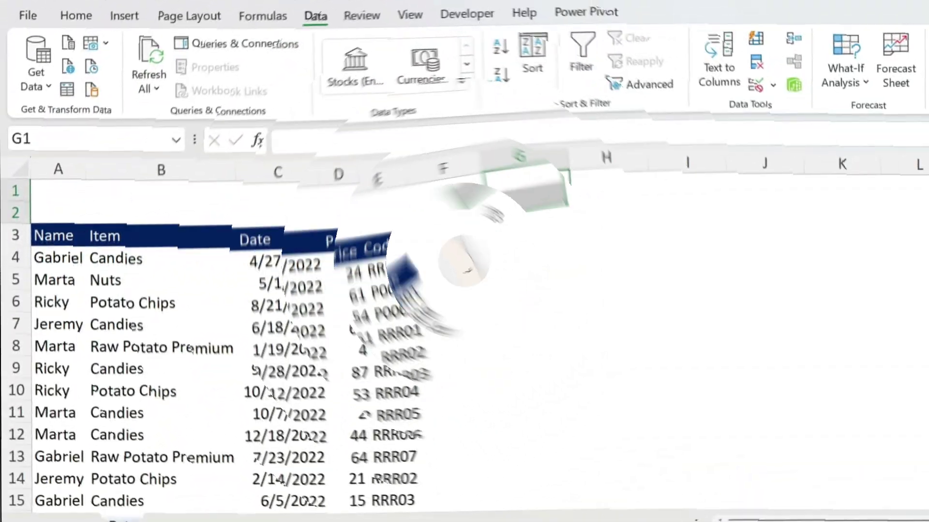
Copy the Name header and 'Gabriel' into G1:G2 and rename the header to lowercase 'name'.
left_click_drag(51, 237, 54, 255)
key("ctrl+c")
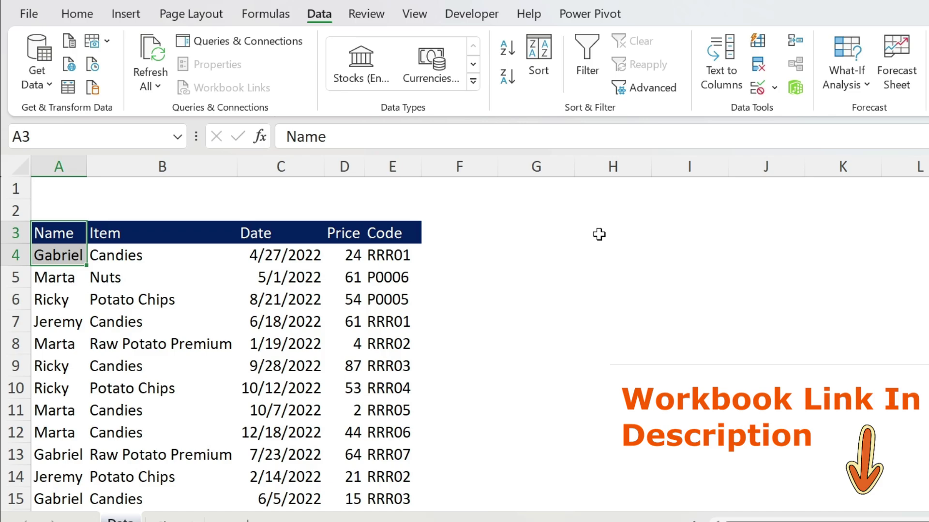
left_click(535, 196)
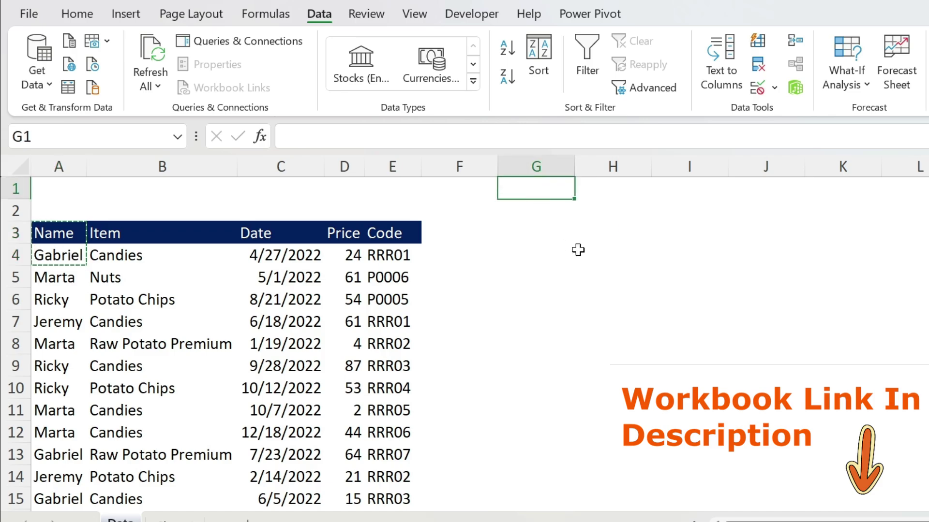
key("ctrl+v")
left_click(527, 192)
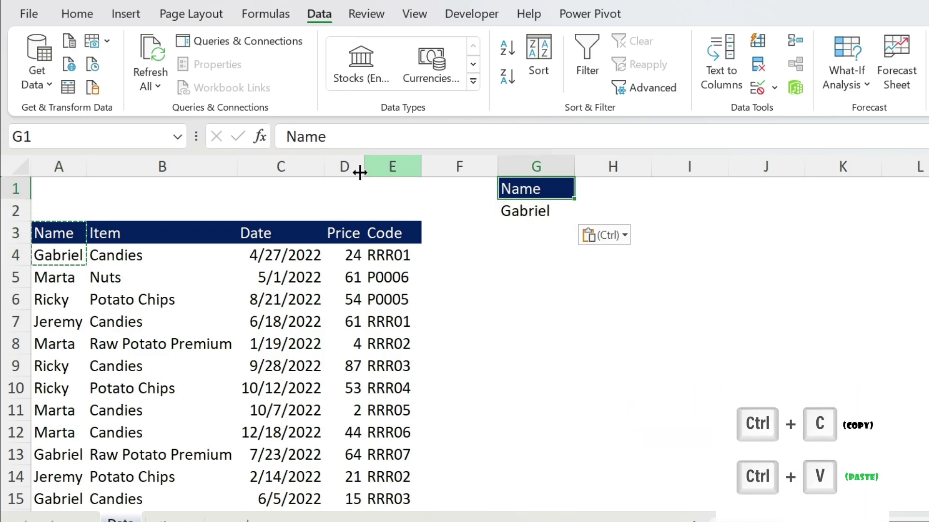
left_click(295, 137)
key("BackSpace")
type("n")
key("Return")
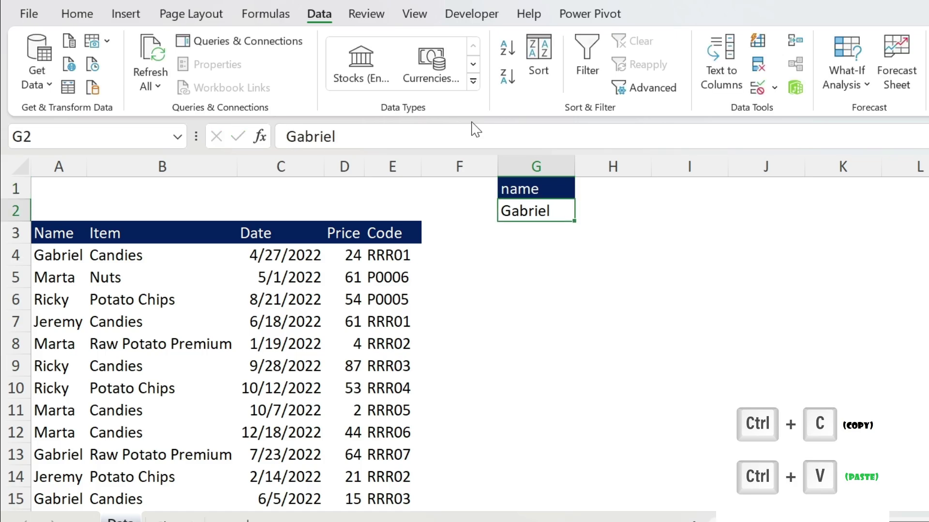
In Advanced Filter, set the criteria range to G1:G2 for list range A3:E302.
left_click(644, 88)
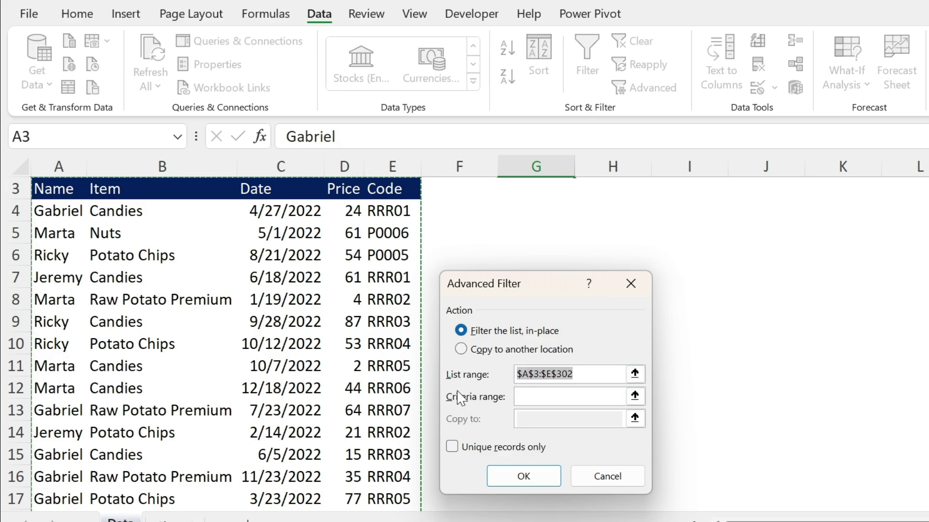
left_click(634, 396)
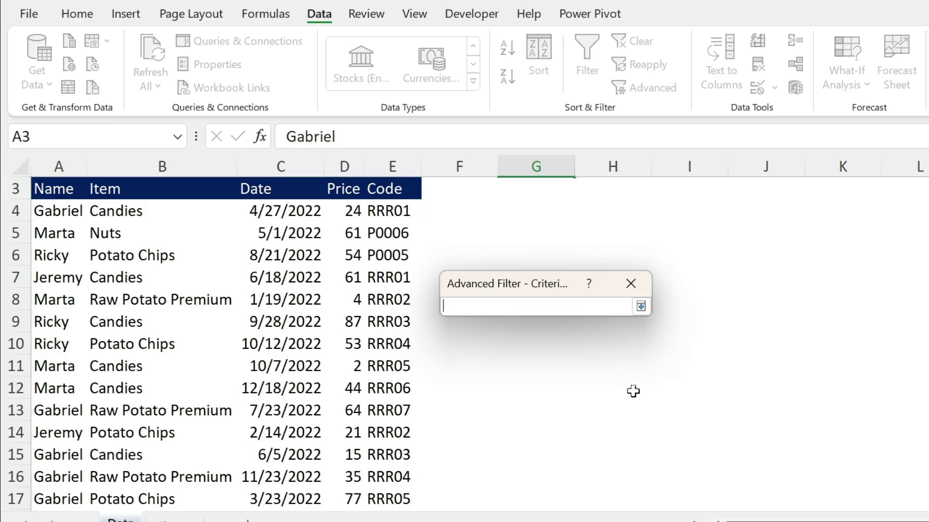
scroll(572, 244, "up", 1)
left_click_drag(539, 186, 535, 208)
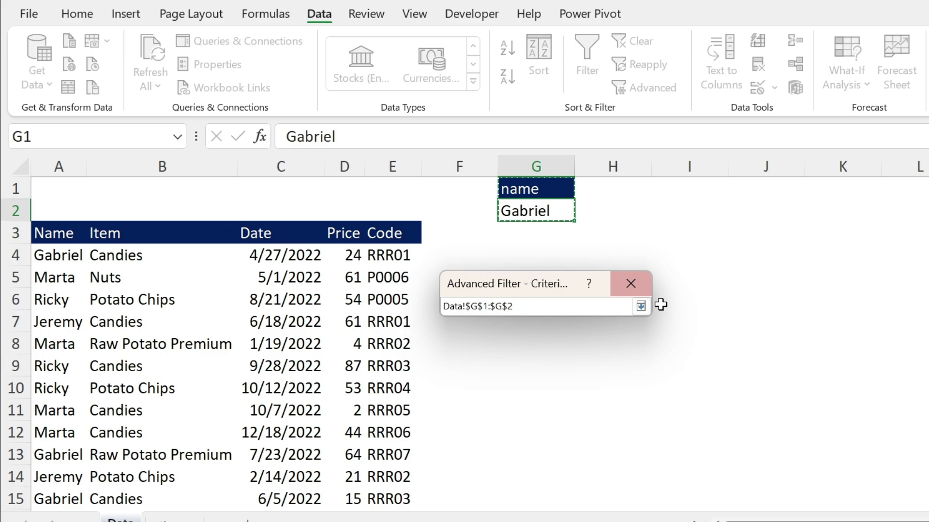
left_click(640, 307)
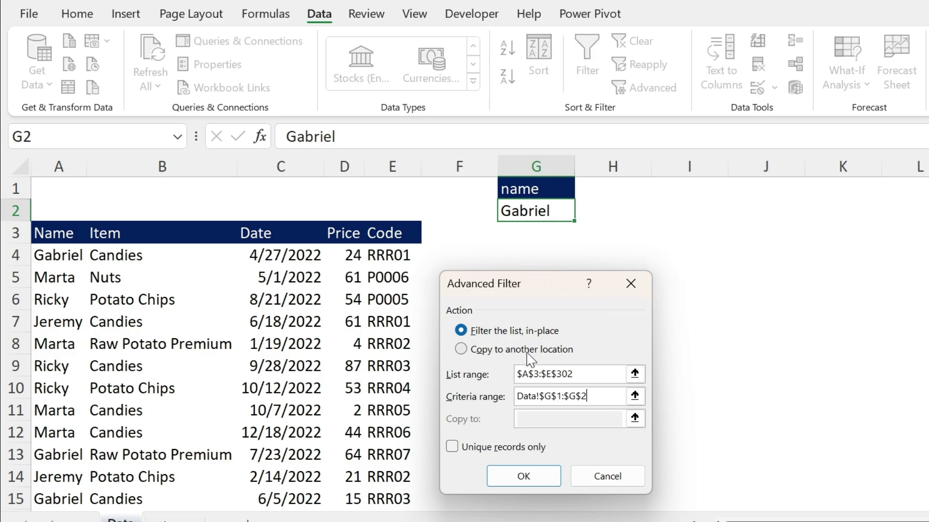
Filter to Gabriel's rows, then copy the Item header and 'Candies' into H1:H2.
left_click(515, 475)
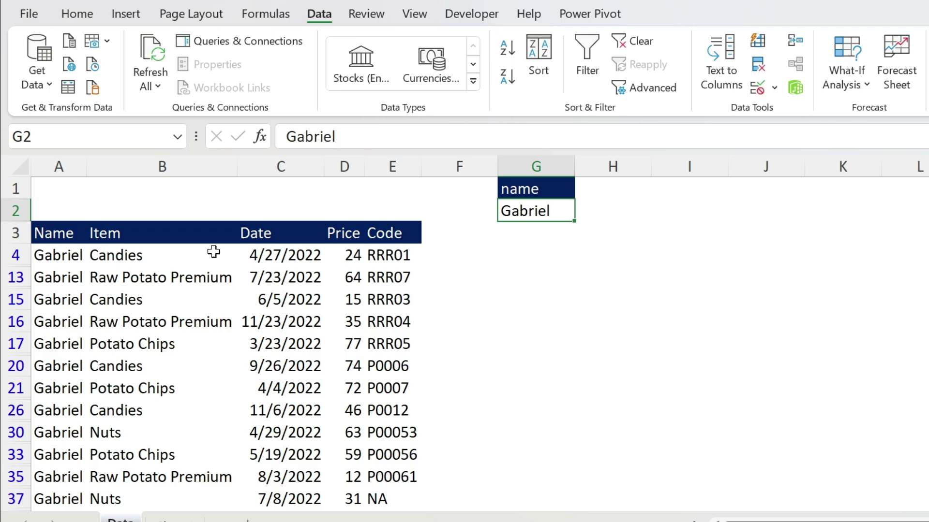
left_click_drag(122, 237, 124, 253)
key("ctrl+c")
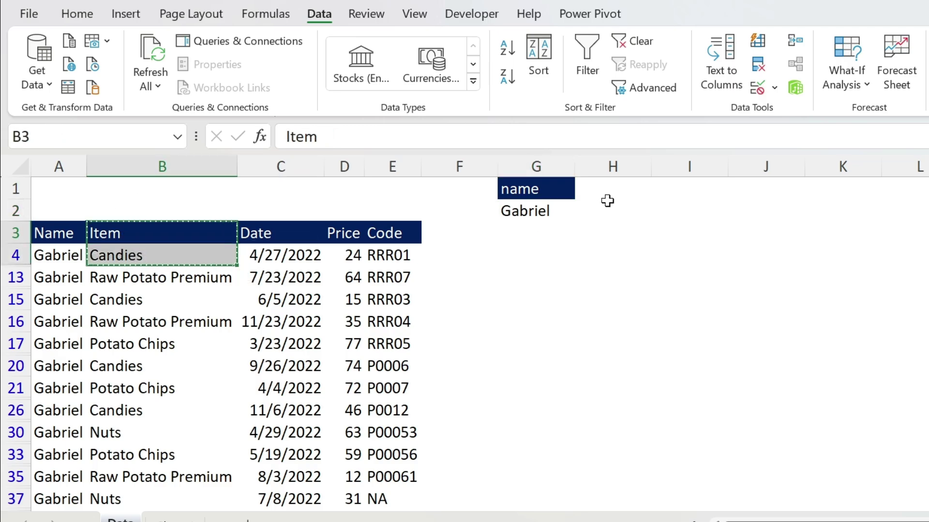
left_click(611, 193)
key("ctrl+v")
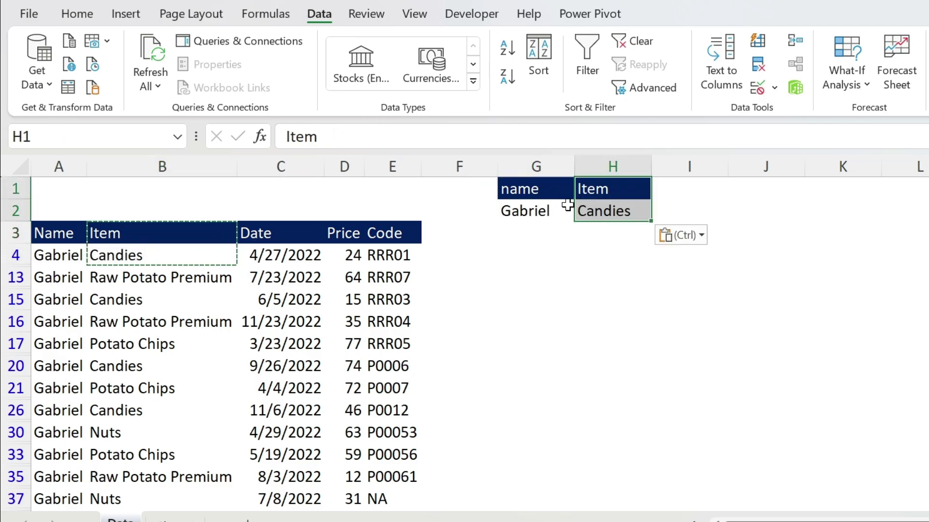
Widen the Advanced Filter criteria range to G1:H2 and apply it.
left_click(627, 92)
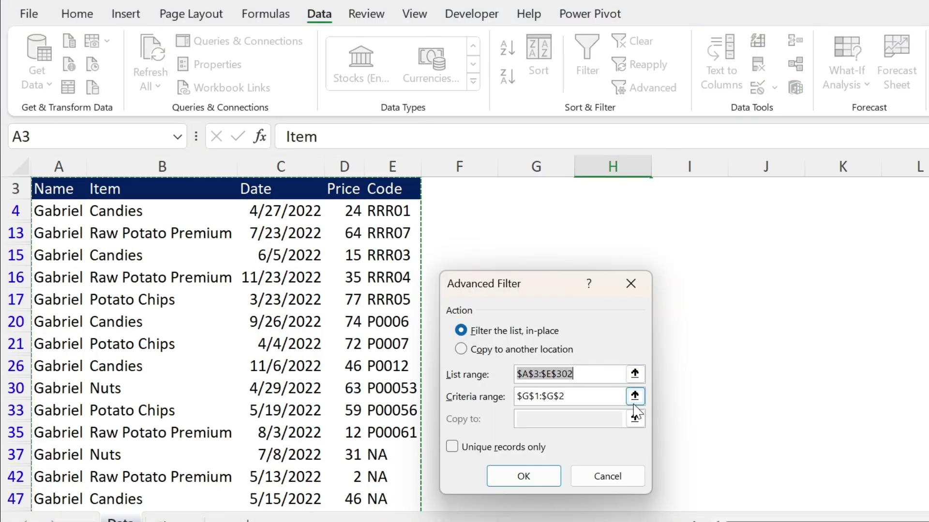
left_click(634, 396)
left_click_drag(556, 190, 615, 202)
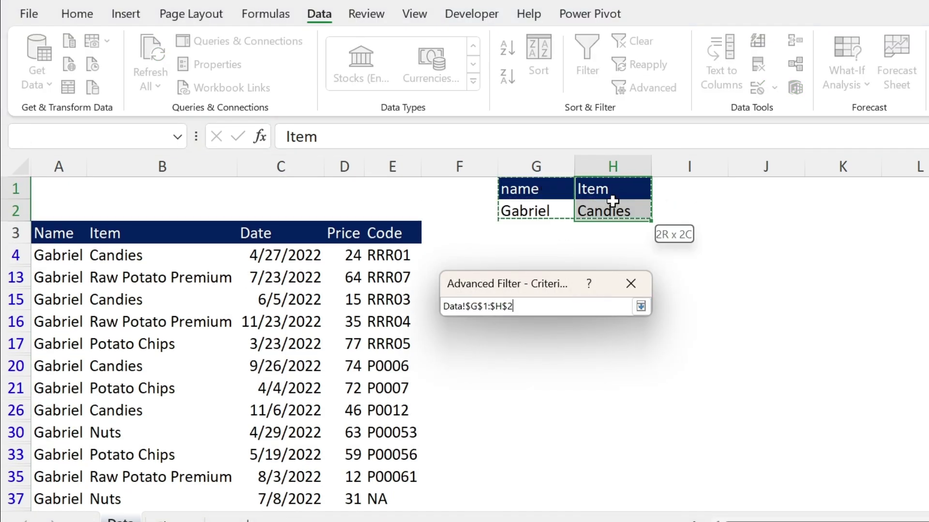
left_click(640, 306)
key("Return")
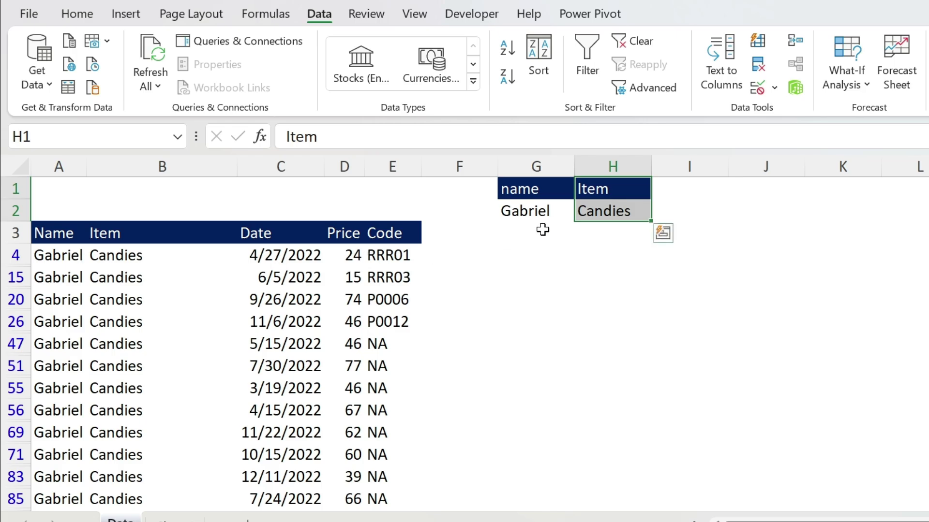
Change the name criterion in G2 to Marta and reapply the advanced filter.
left_click(534, 217)
type("G")
key("BackSpace")
type("Marta")
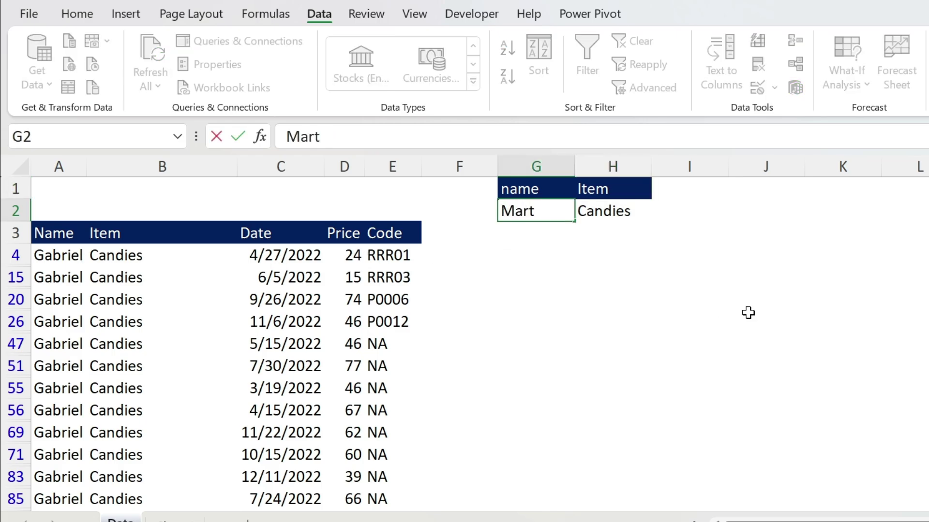
key("Return")
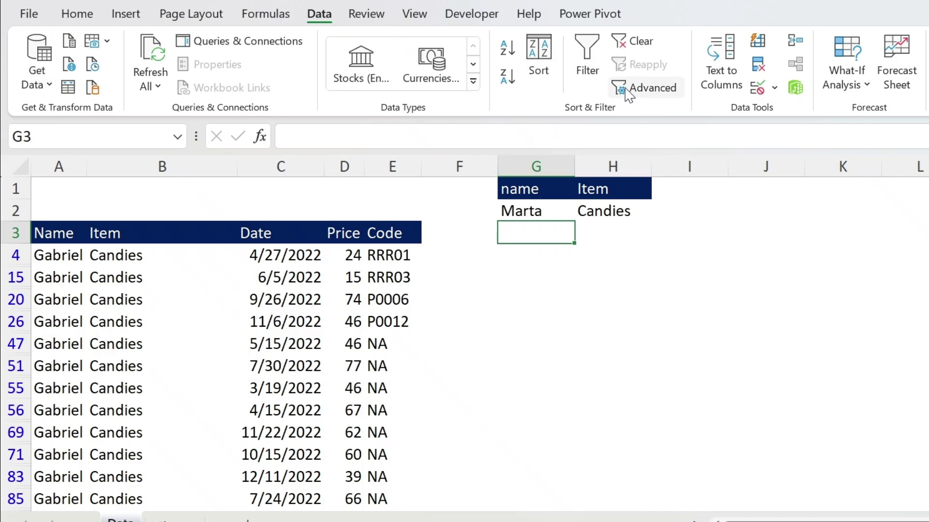
left_click(619, 88)
left_click(523, 476)
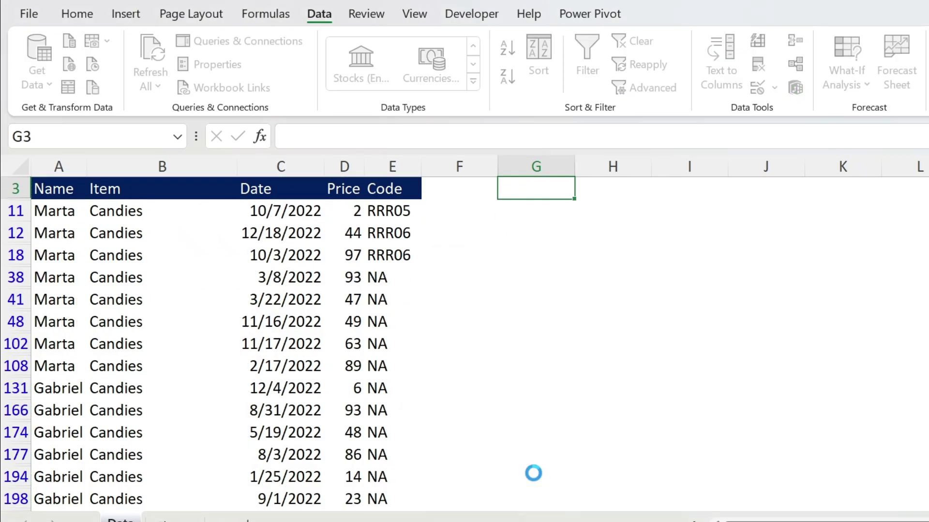
Change the Item criterion in H2 to <>Candies and rerun the advanced filter.
scroll(133, 266, "up", 1)
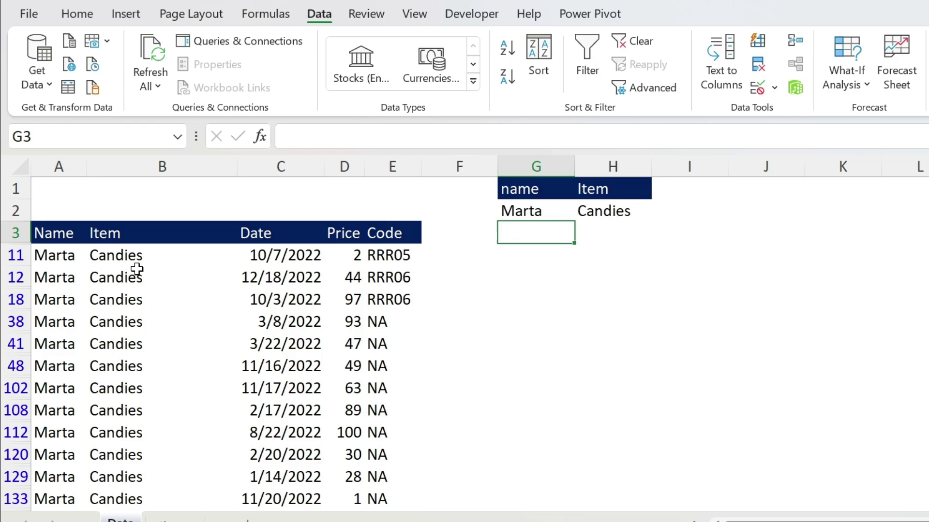
left_click(608, 216)
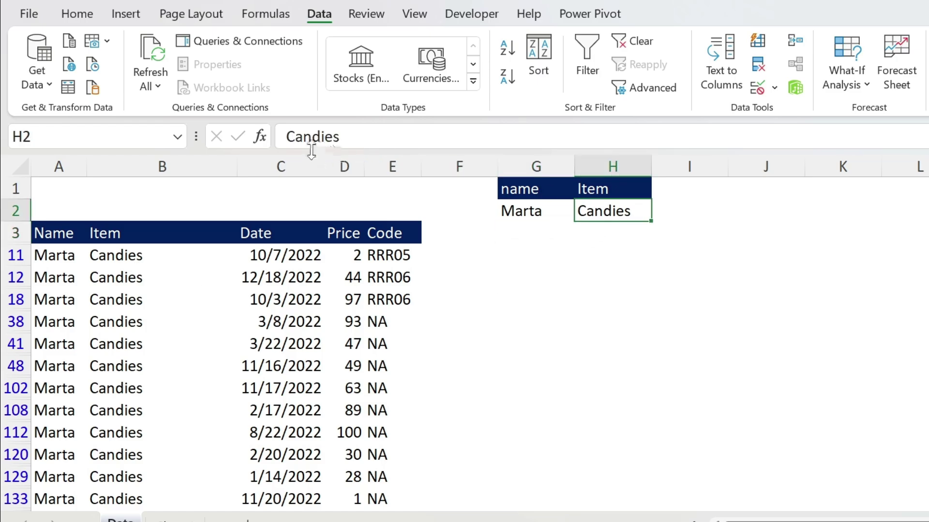
left_click(284, 135)
type("<>")
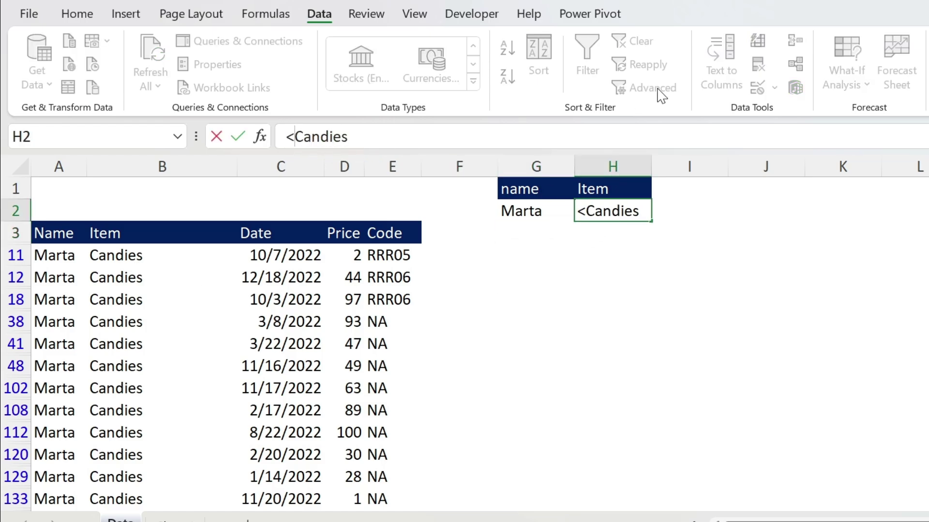
key("Return")
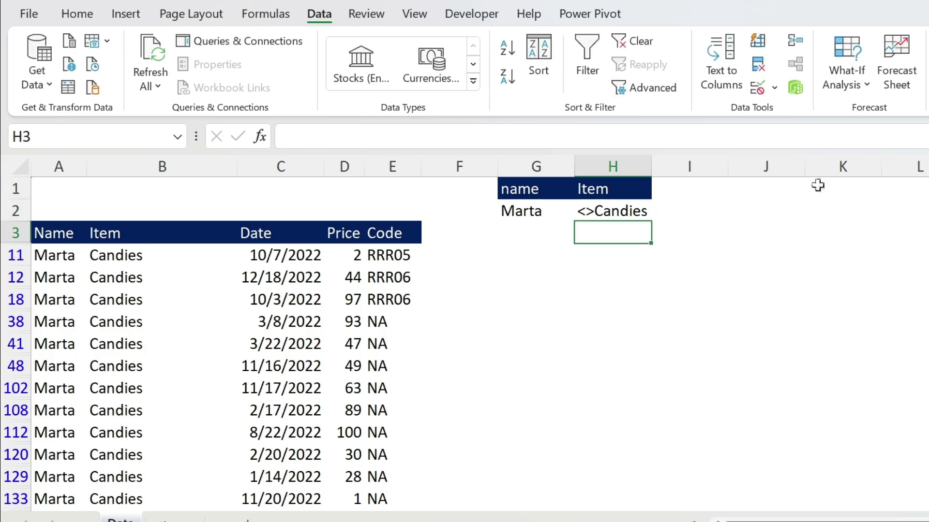
left_click(643, 89)
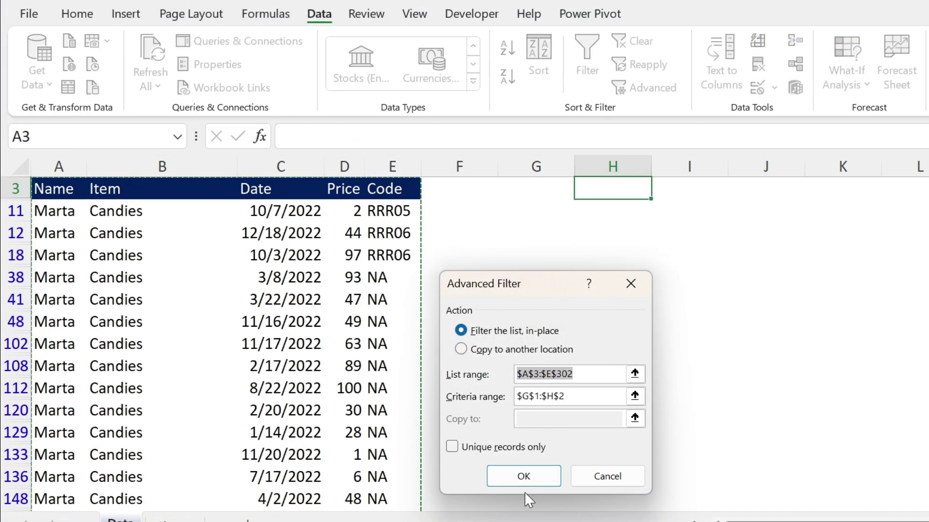
left_click(525, 477)
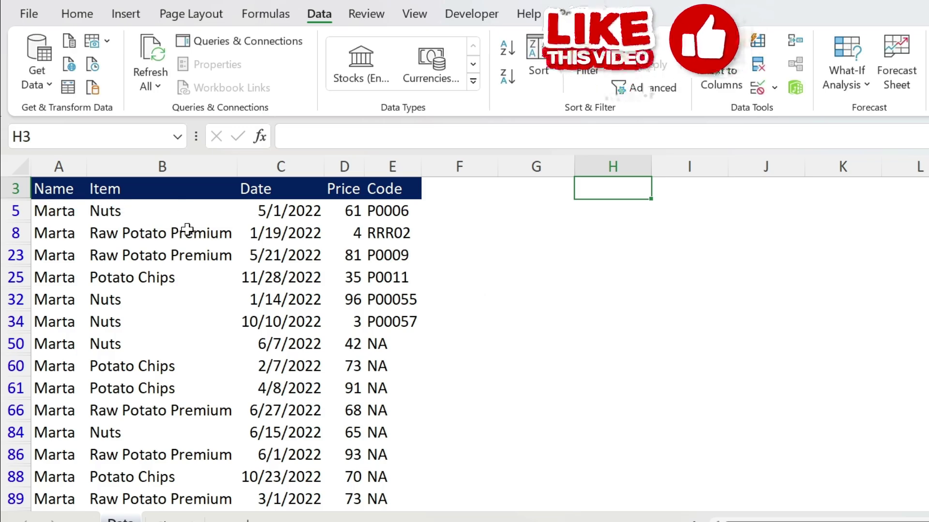
scroll(315, 262, "up", 1)
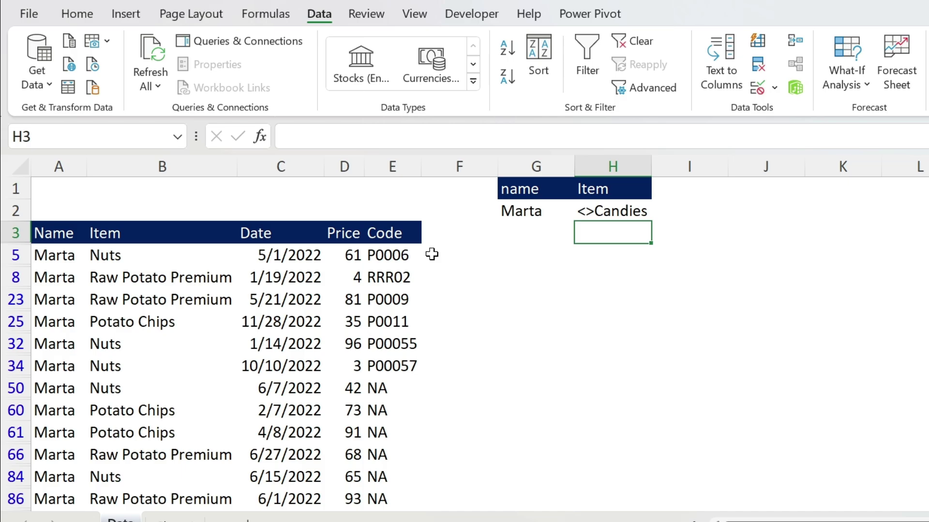
Set the name criterion back to Gabriel and move the Item <>Candies criterion to K1:K2.
left_click(525, 212)
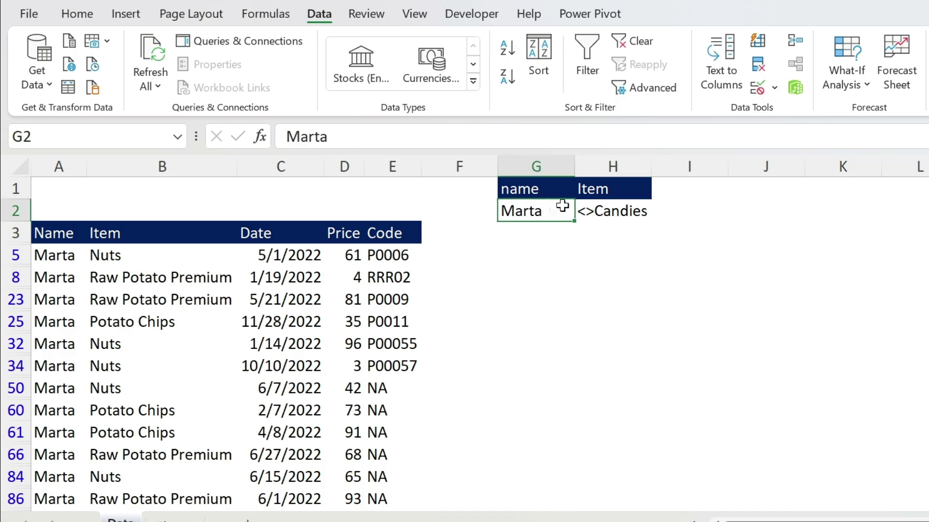
type("Gabir")
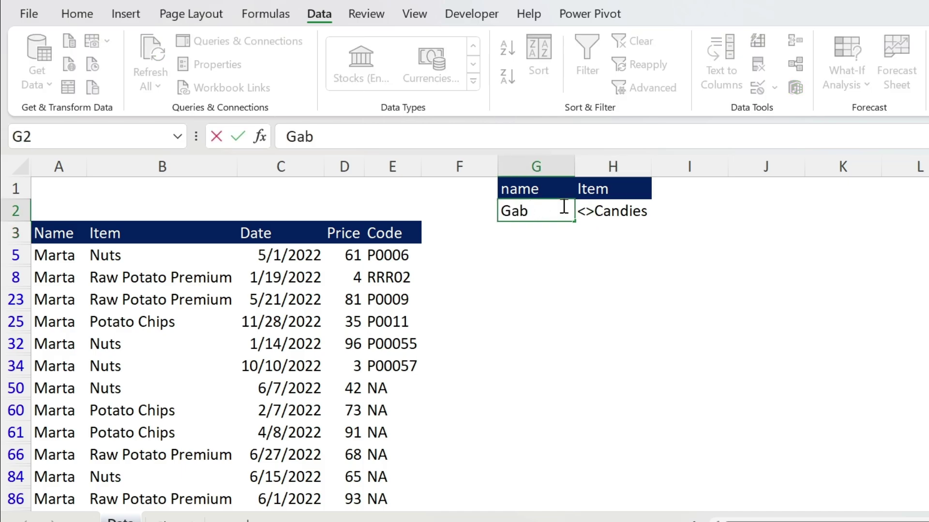
key("Return")
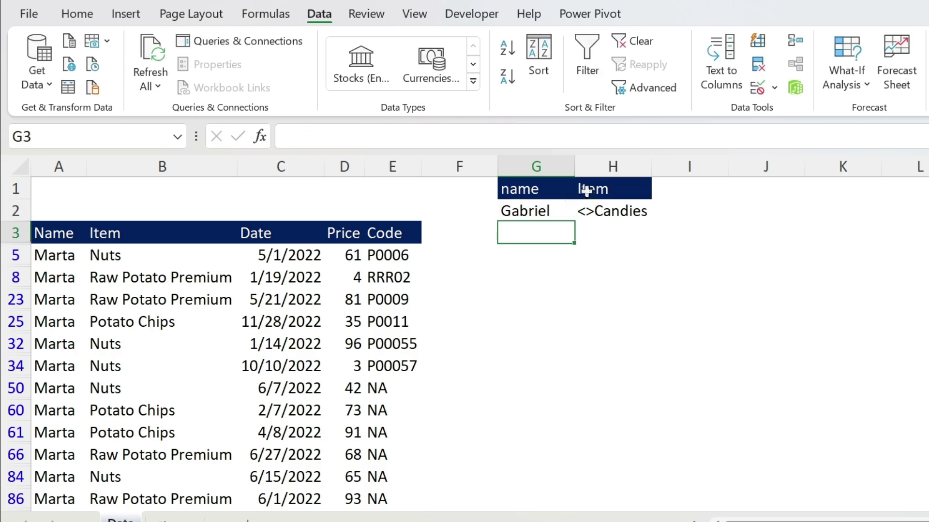
left_click_drag(587, 191, 871, 210)
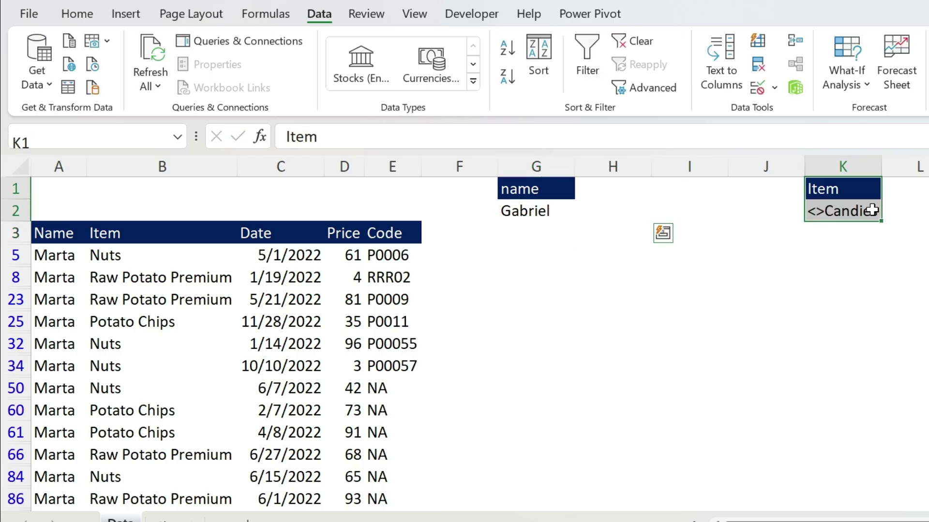
Copy the Code header into H1 and enter P*6 beneath it in H2.
left_click(379, 230)
key("ctrl+c")
left_click(629, 193)
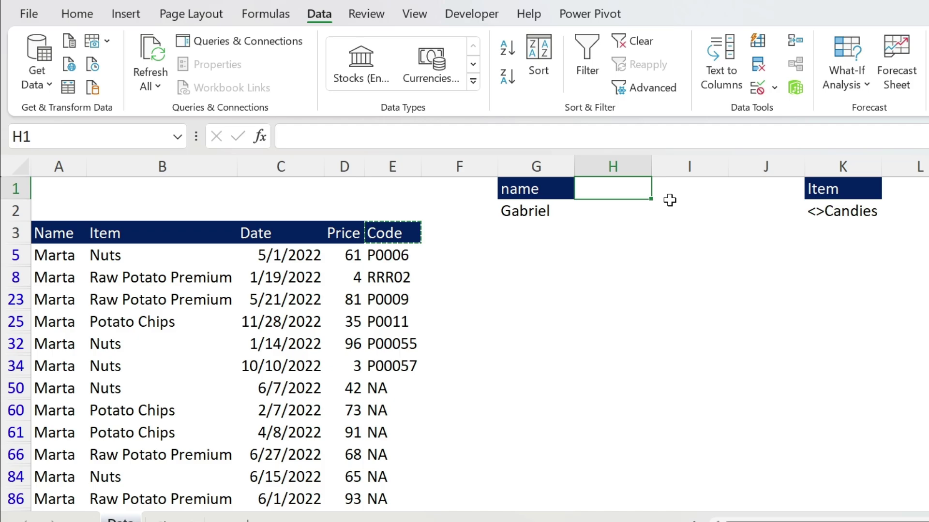
key("ctrl+v")
key("Down")
type("P")
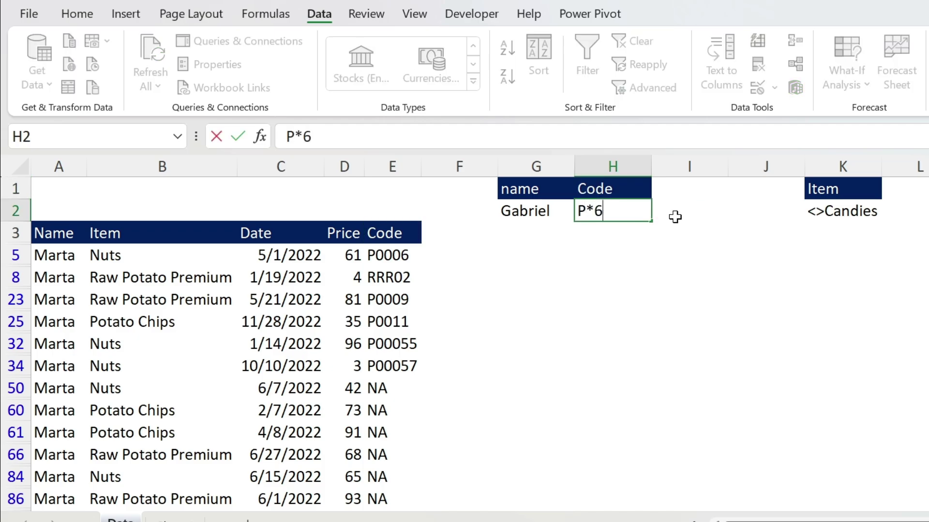
type("*6")
key("Return")
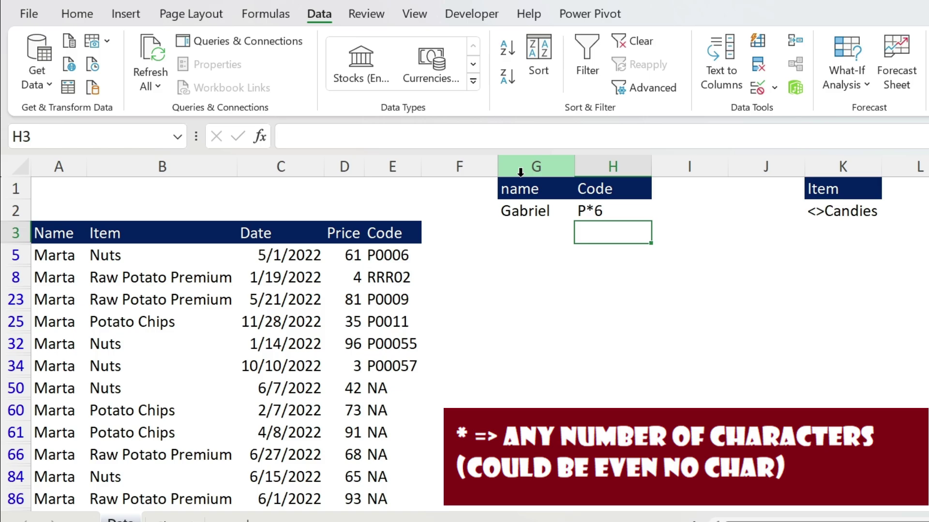
Run Advanced Filter with criteria range G1:H2, showing Gabriel's three rows with codes matching P*6.
left_click(532, 187)
left_click(648, 88)
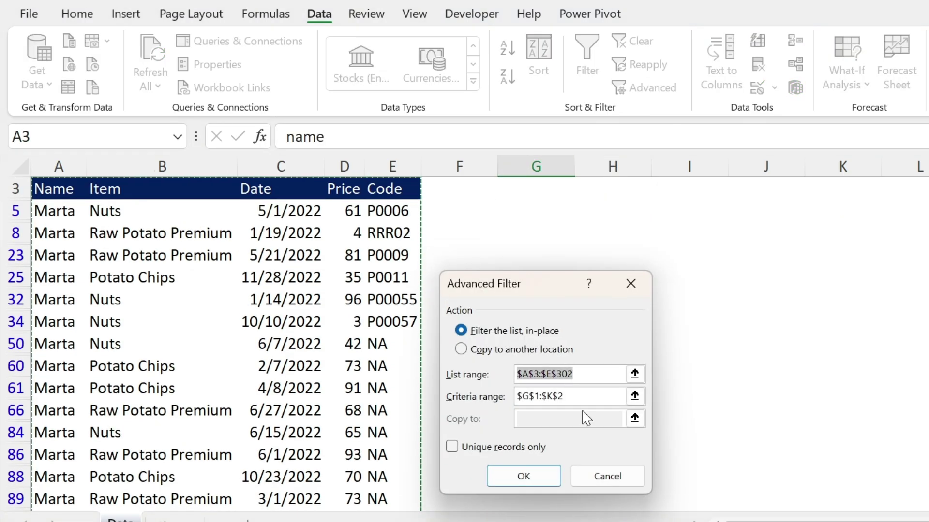
left_click(632, 396)
left_click_drag(537, 189, 607, 211)
left_click(641, 306)
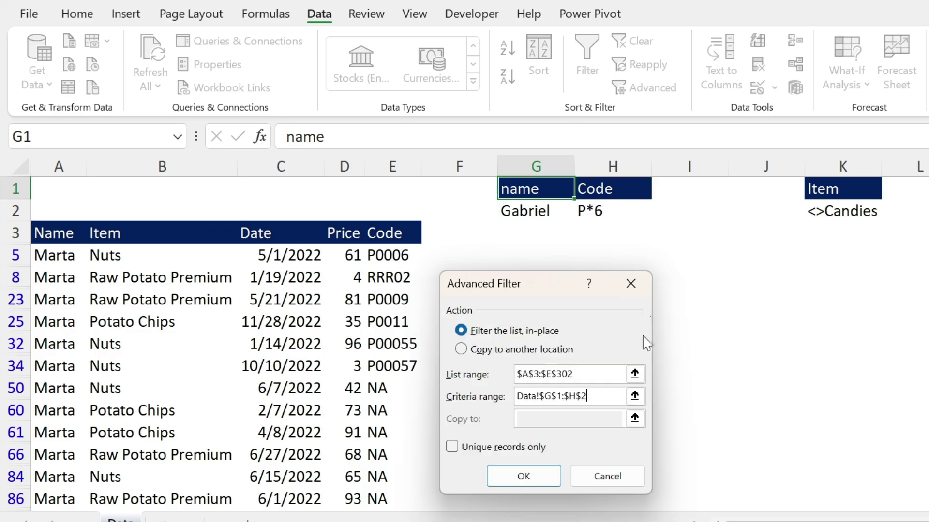
left_click(532, 476)
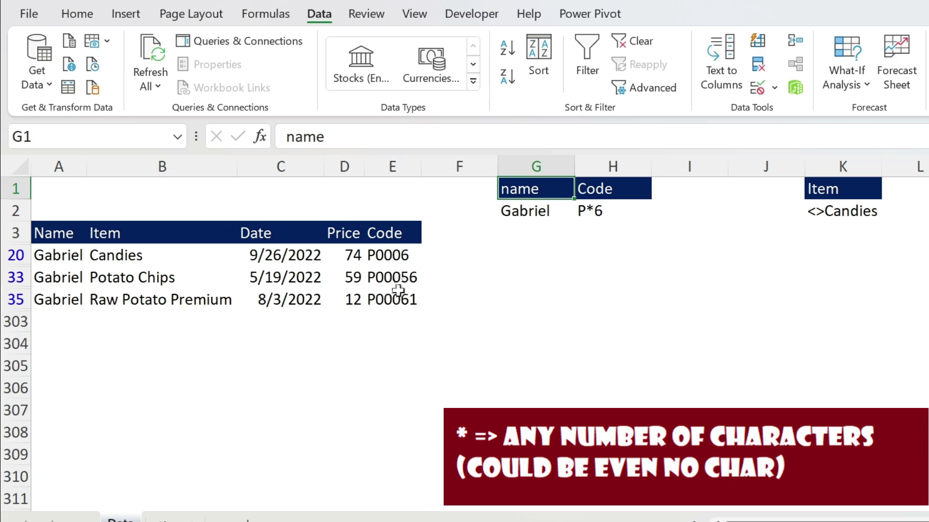
Append an asterisk to the Code criterion in H2 so it reads P*6*.
left_click(580, 223)
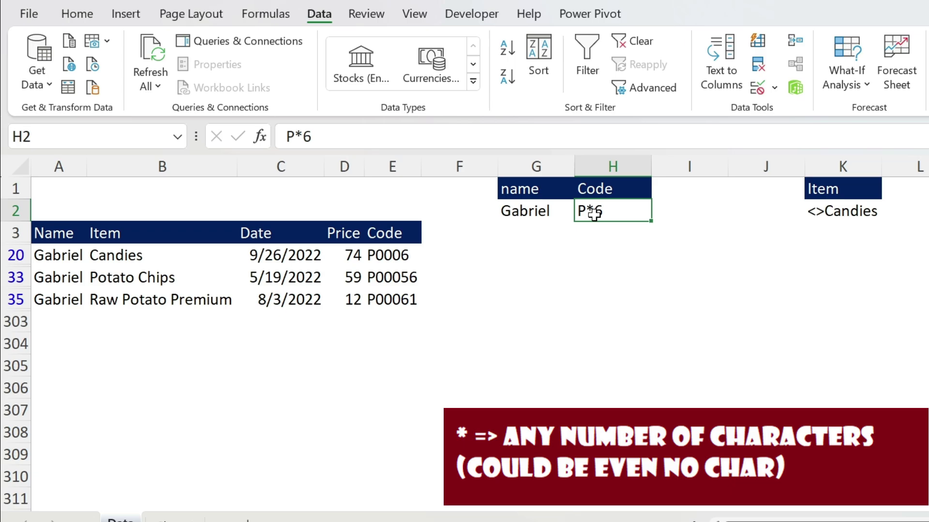
left_click(373, 137)
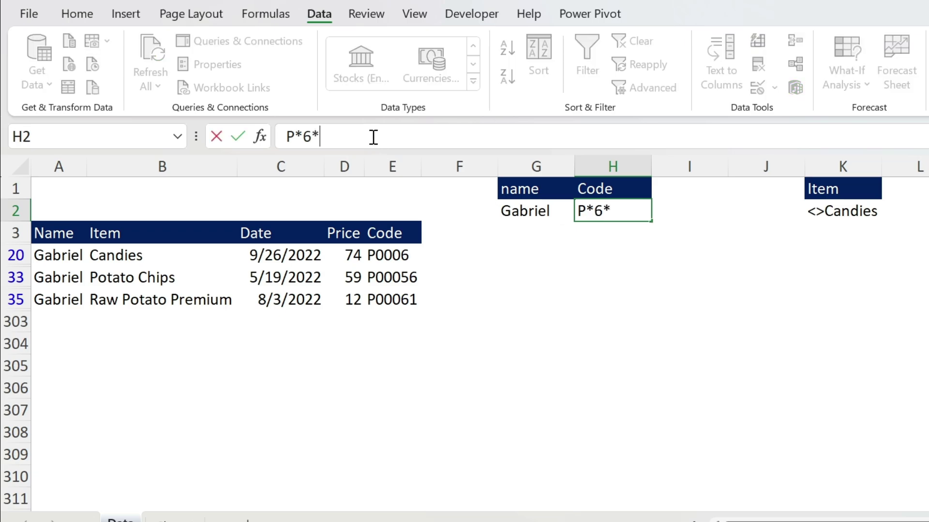
key("Return")
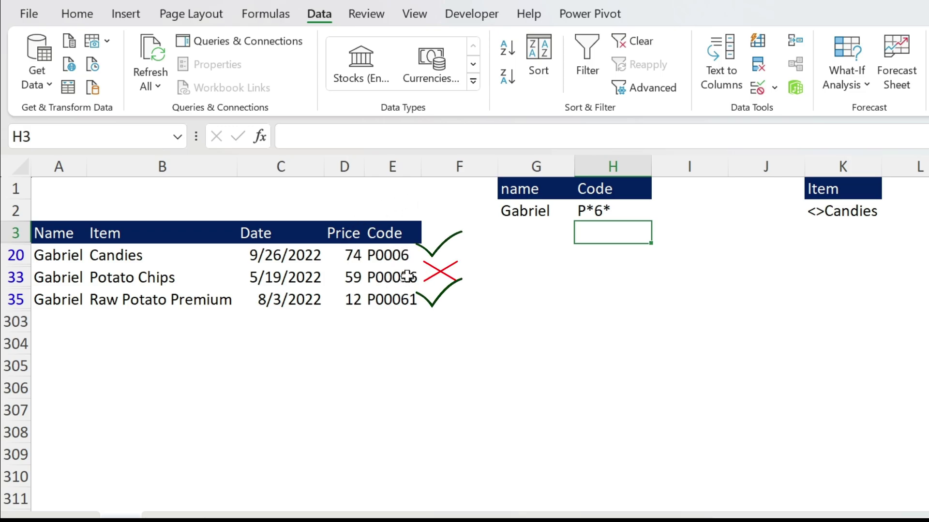
Edit the Code criterion in H2 to read P???6.
left_click(626, 209)
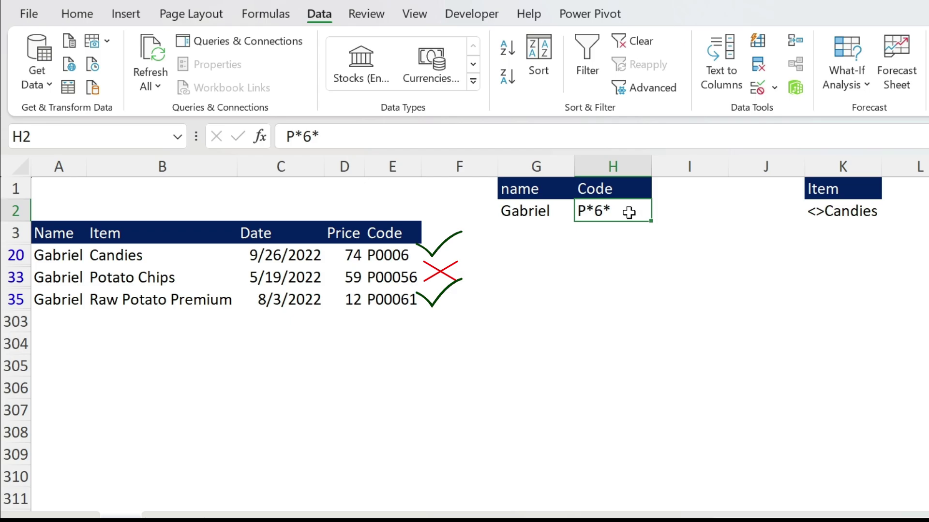
double_click(629, 212)
key("BackSpace")
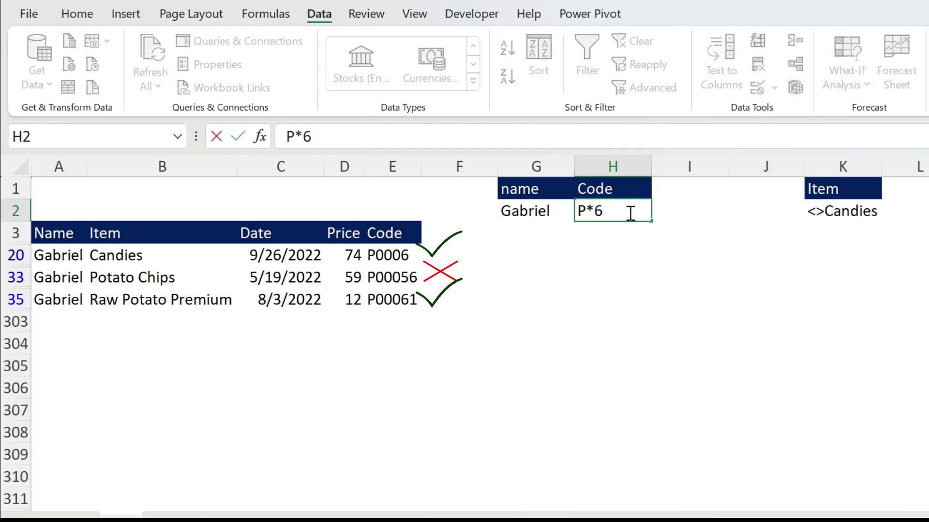
key("Left")
key("BackSpace")
type("?")
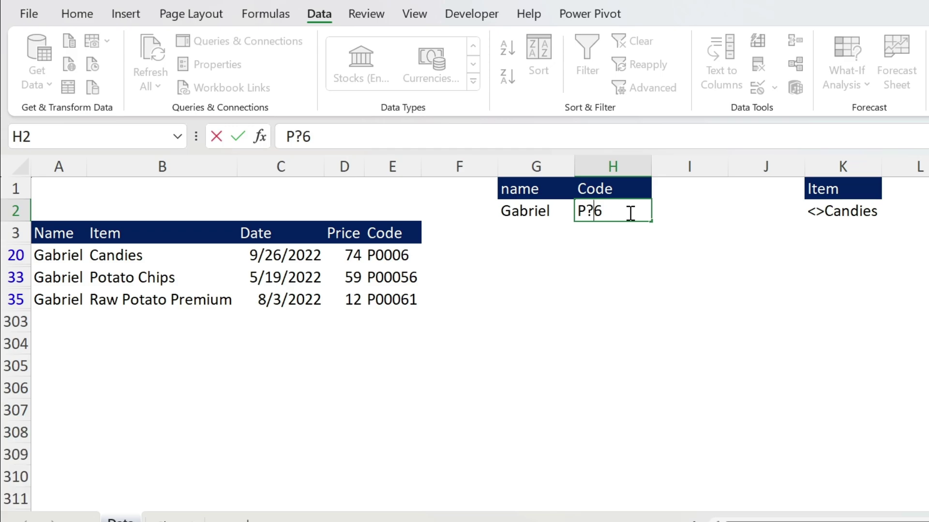
type("??")
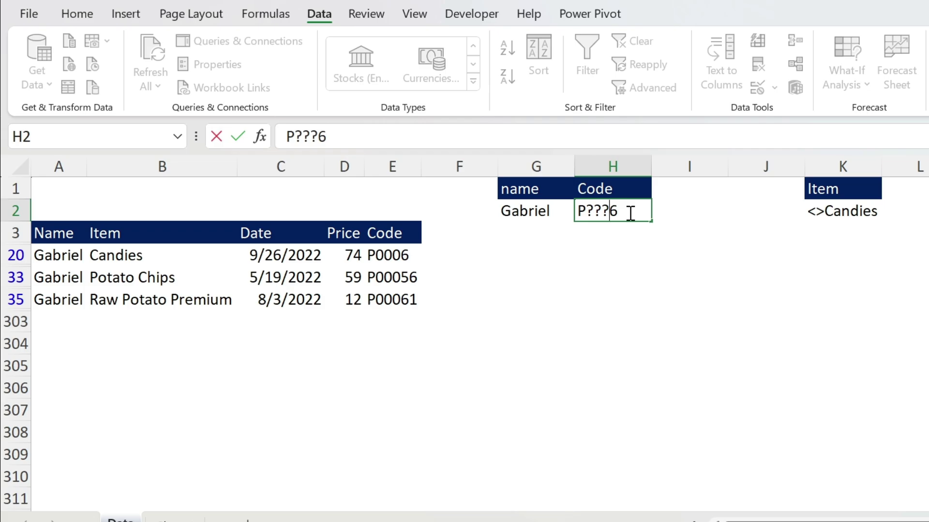
key("Return")
Reapply the advanced filter, leaving only Gabriel's Candies and Raw Potato Premium rows.
left_click(629, 212)
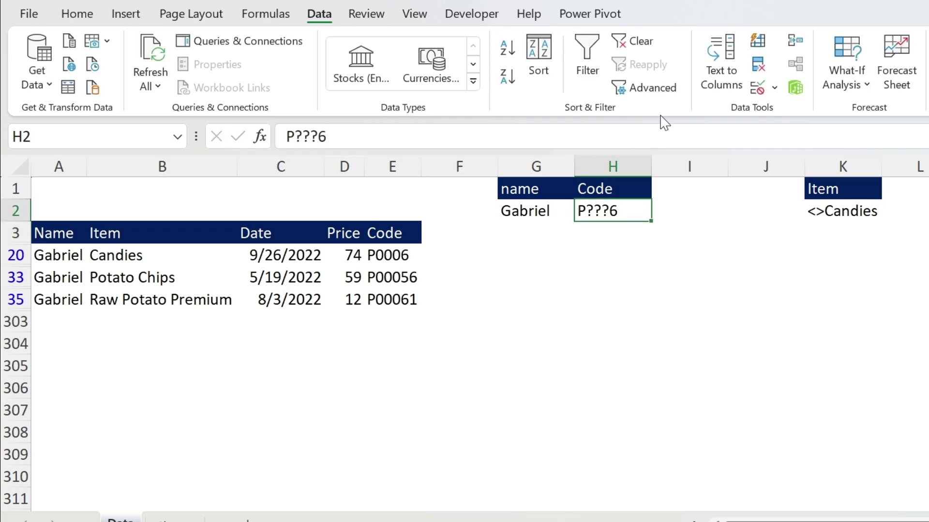
left_click(648, 87)
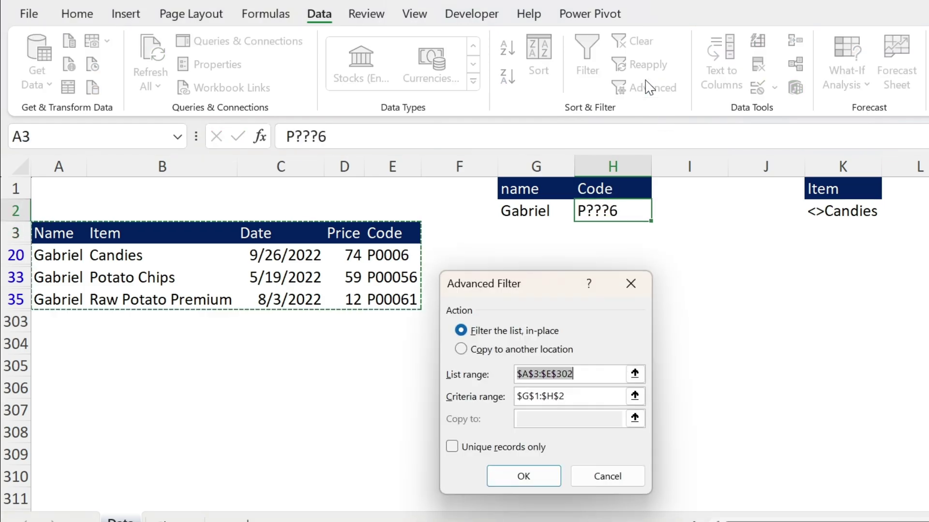
left_click(524, 477)
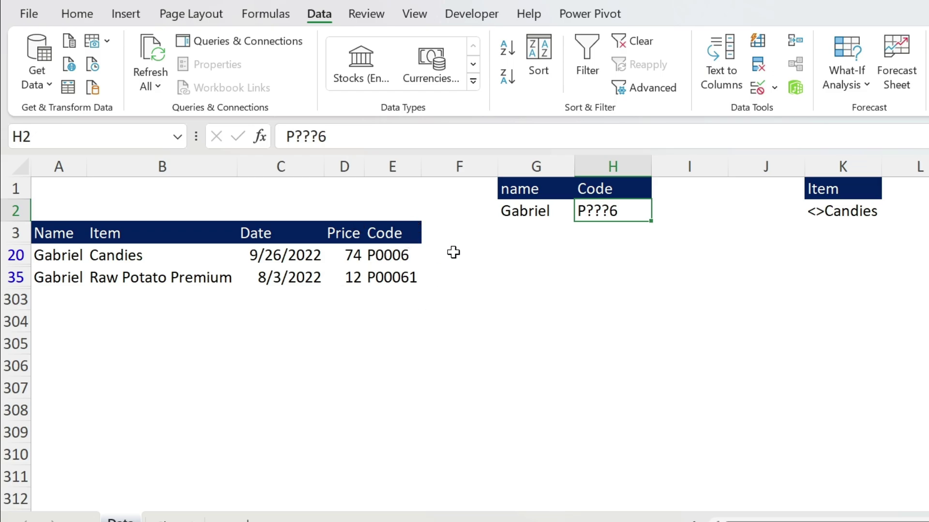
Change the Code criterion to P*6? and reapply the advanced filter.
double_click(620, 209)
key("Left")
key("BackSpace")
key("BackSpace")
key("BackSpace")
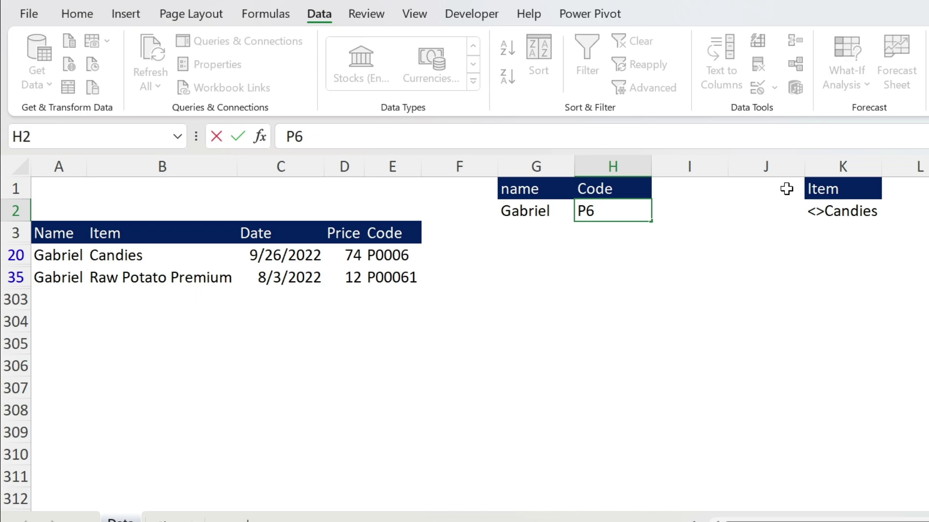
type("*")
left_click(607, 278)
left_click(573, 190)
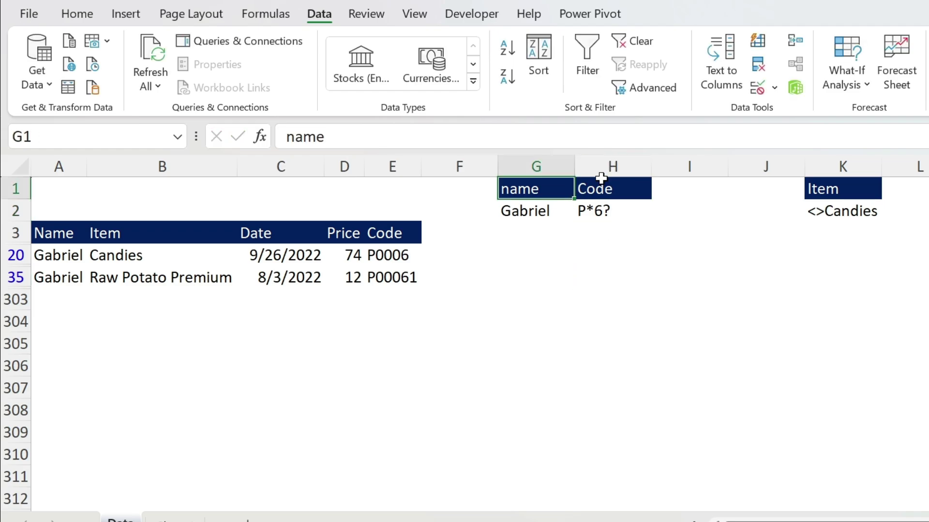
left_click(643, 89)
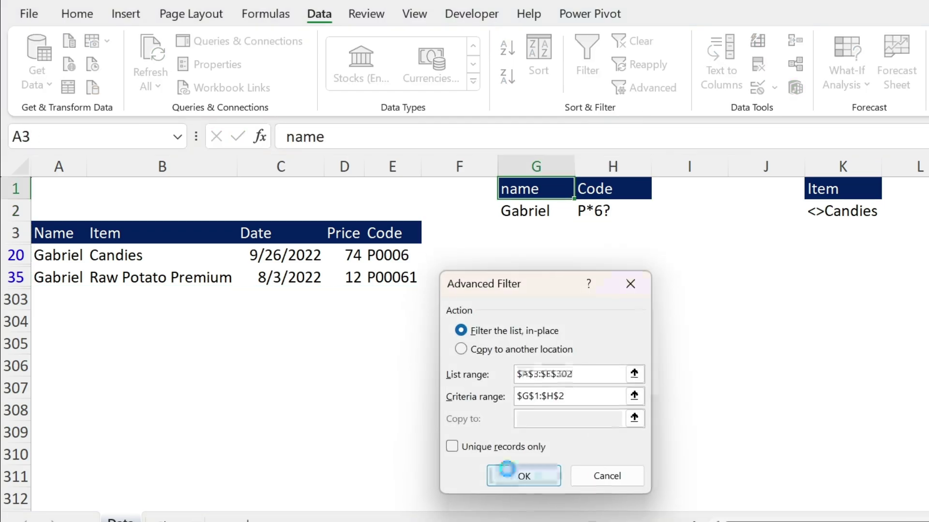
left_click(510, 474)
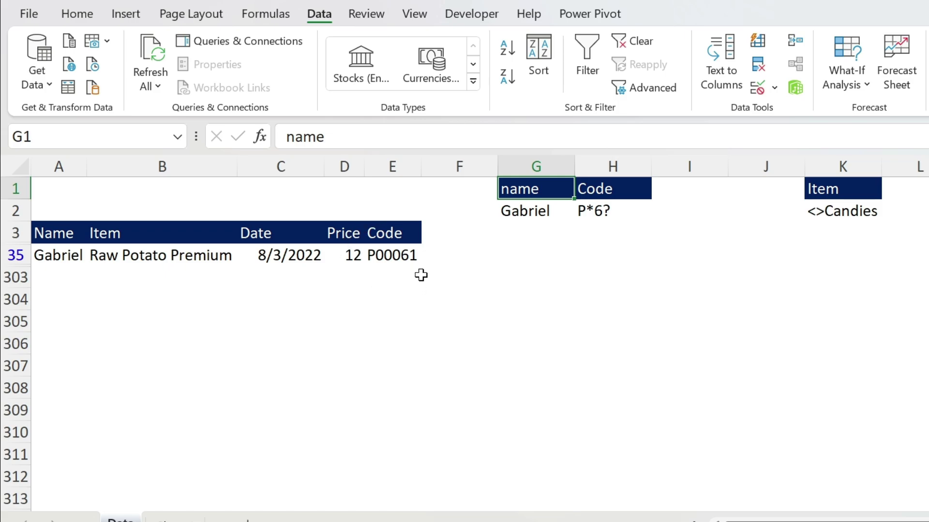
Replace the Code criterion with *5 and refilter to codes RRR05, P00053 and P00056.
left_click(629, 211)
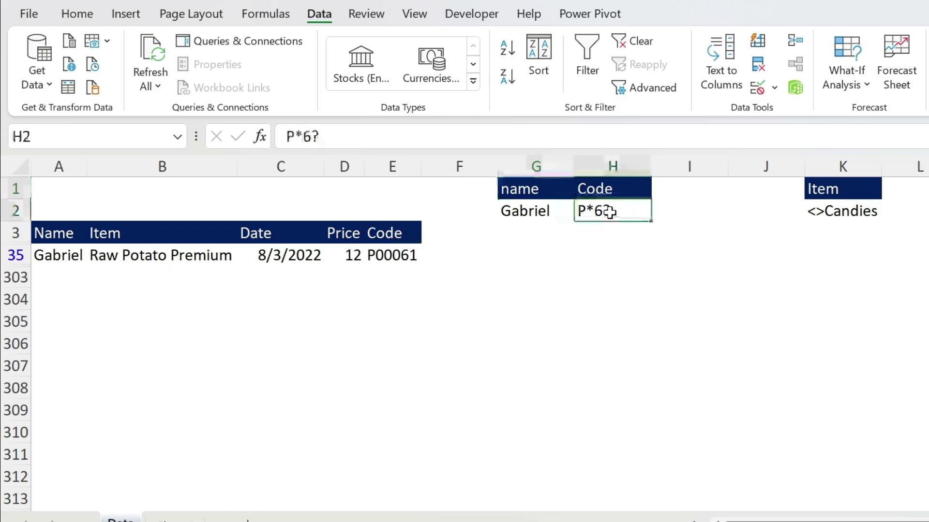
left_click(373, 139)
key("shift+Home")
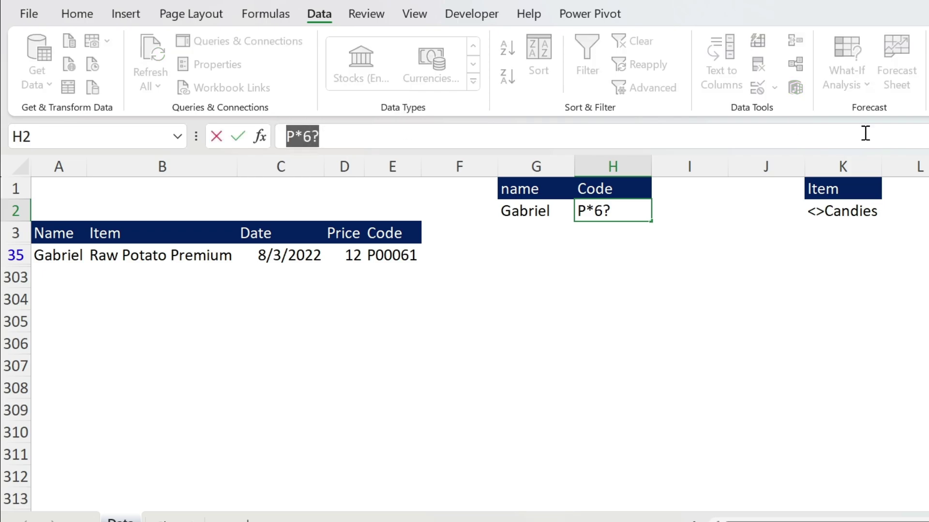
type("*")
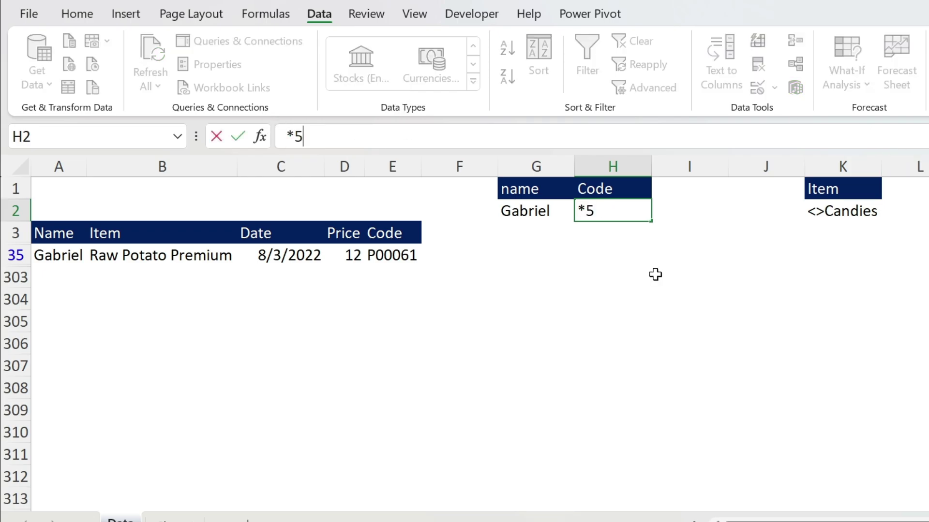
left_click(556, 278)
left_click(600, 213)
left_click(648, 88)
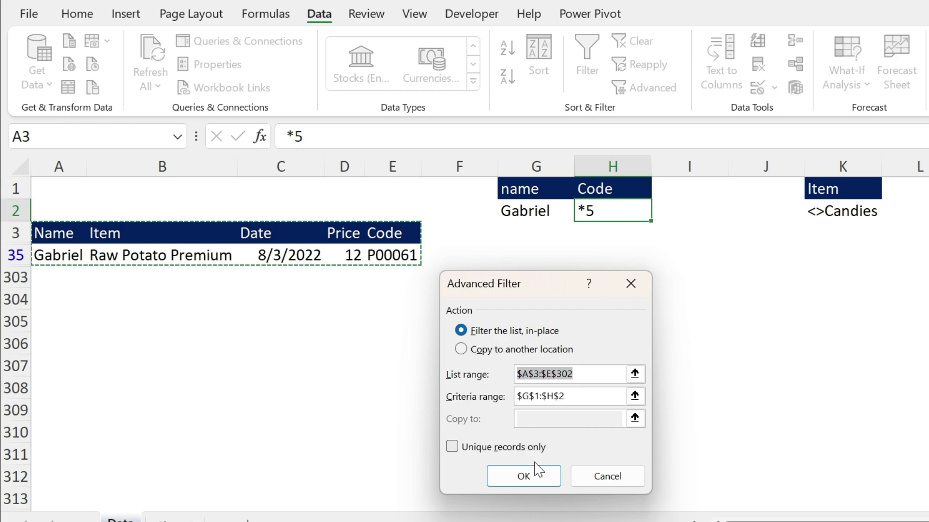
left_click(525, 476)
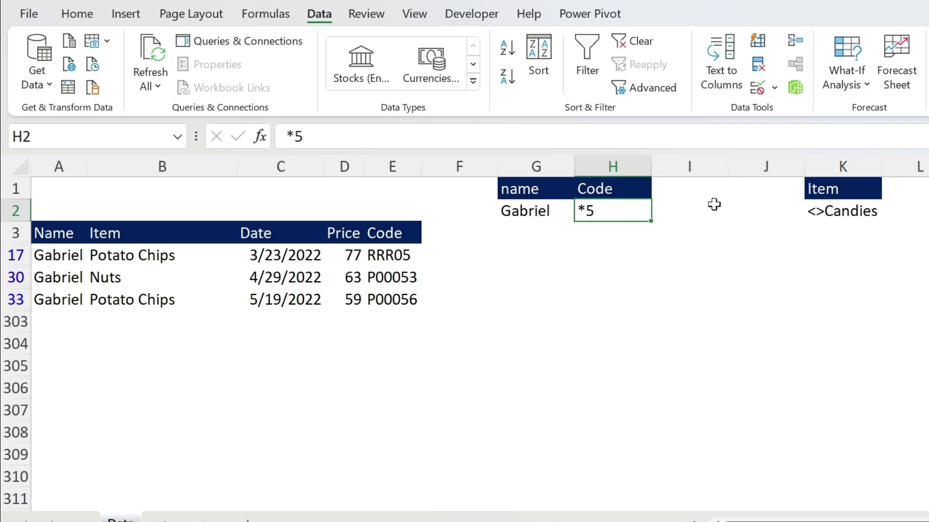
Move the Code *5 criterion to J1:J2 and put Item 'Candies' back in H1:H2.
left_click_drag(615, 188, 618, 208)
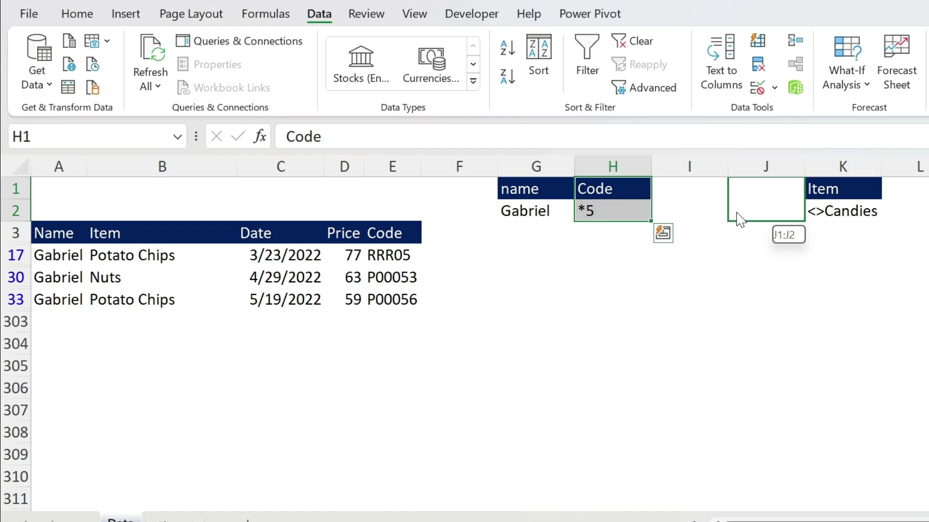
left_click_drag(740, 220, 740, 220)
left_click_drag(821, 196, 615, 211)
left_click(587, 211)
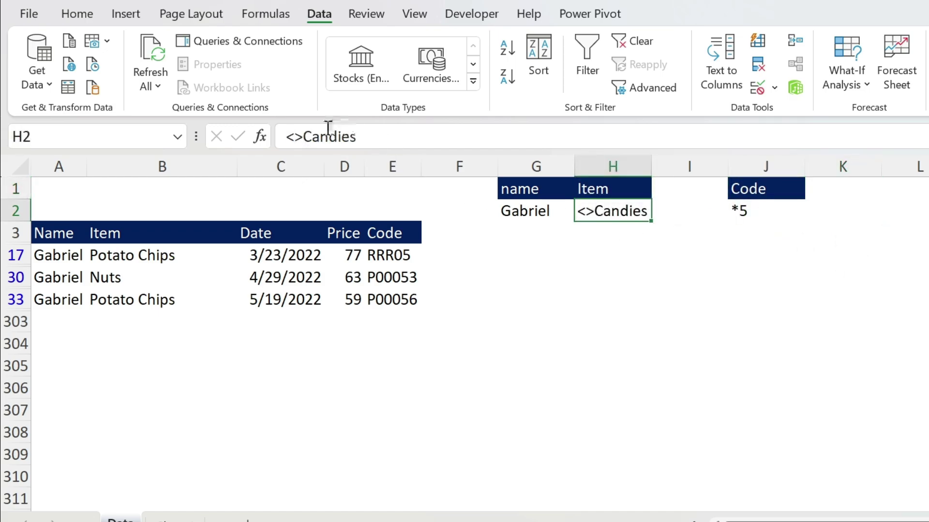
left_click(312, 136)
key("BackSpace")
key("BackSpace")
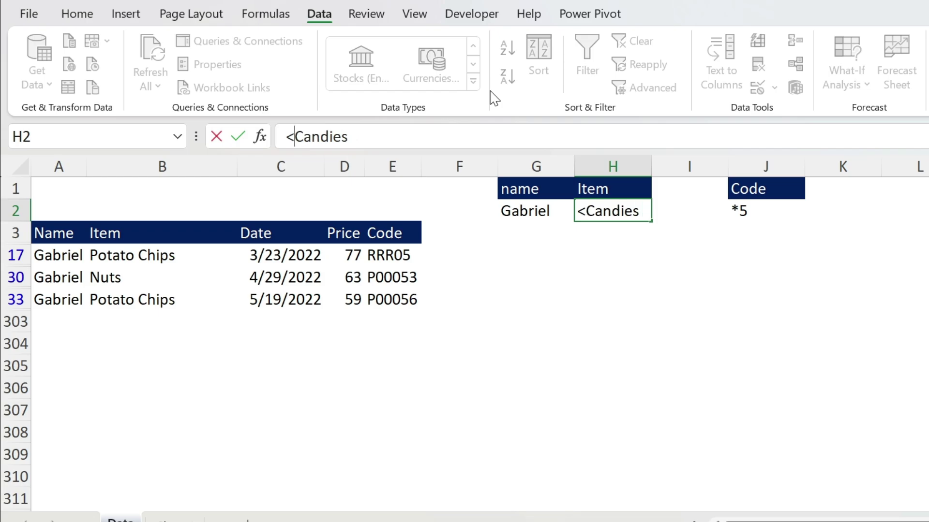
key("Return")
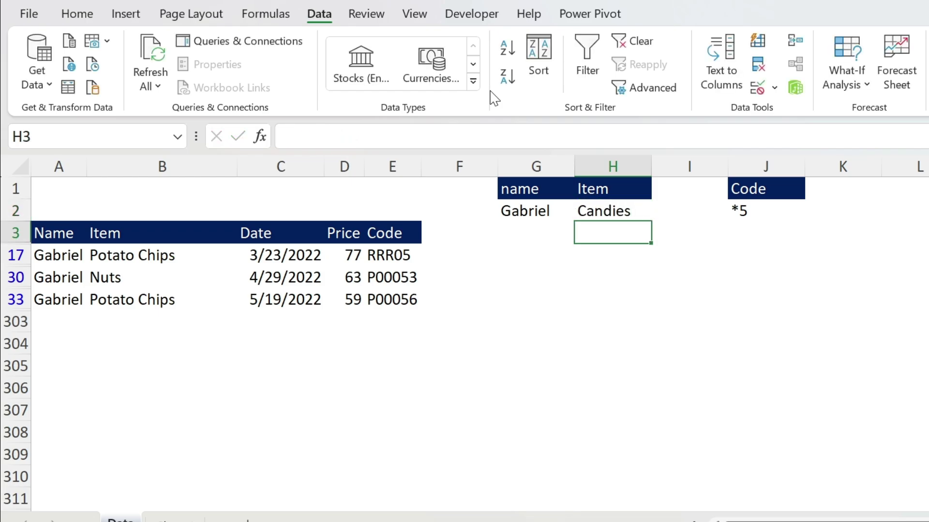
Add a second criteria row with Marta and Nuts in G3:H3.
left_click(543, 217)
key("Down")
type("Mar")
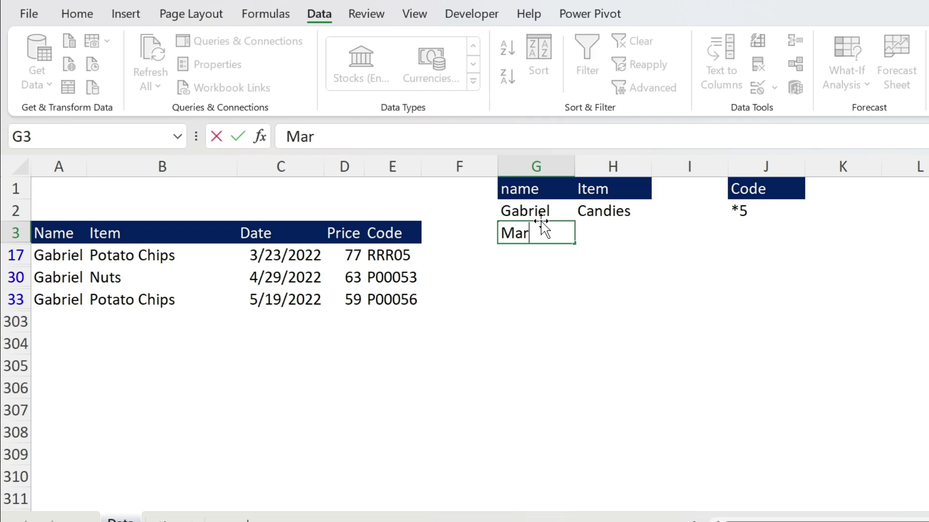
type("ta")
key("Tab")
type("Nuts")
key("Return")
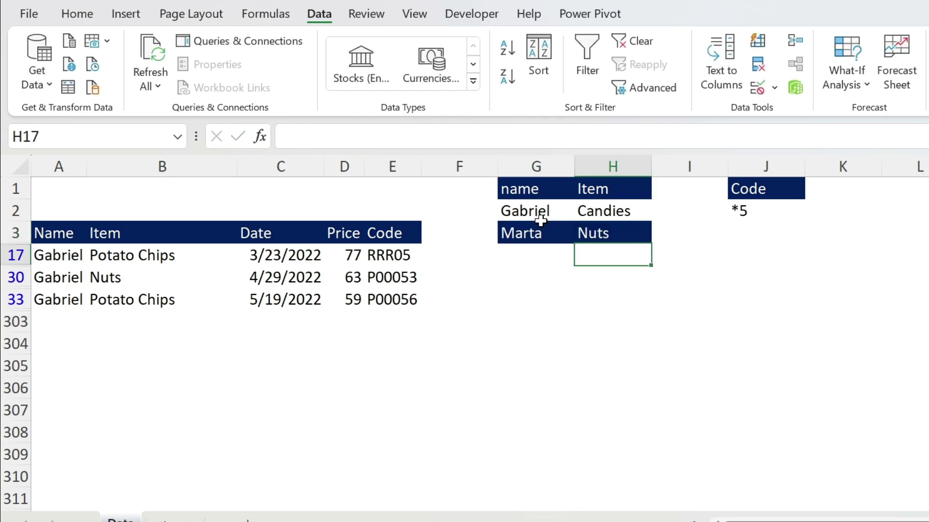
Copy G2's plain formatting onto G3:H3 with Format Painter.
left_click(541, 213)
left_click(77, 14)
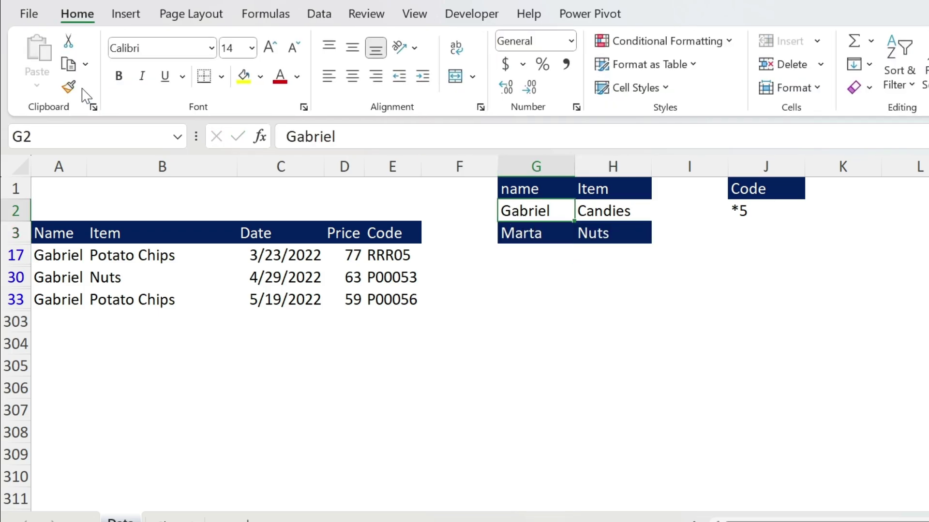
left_click(69, 87)
left_click_drag(522, 233, 605, 233)
left_click(607, 292)
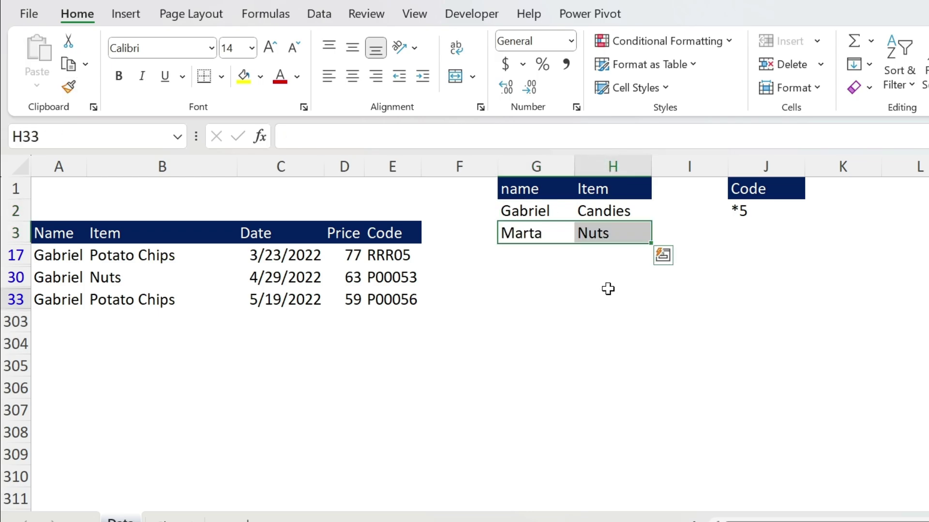
left_click_drag(515, 205, 622, 202)
left_click_drag(528, 232, 610, 233)
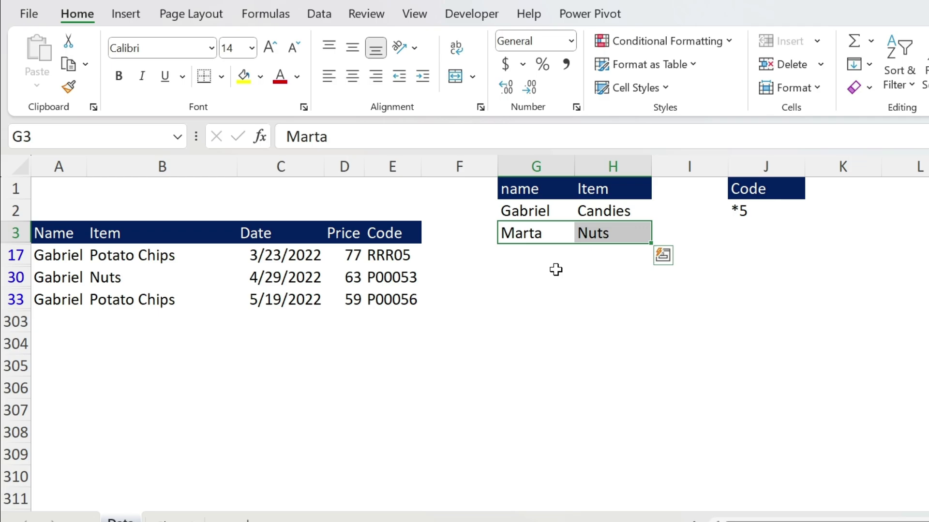
left_click(545, 210)
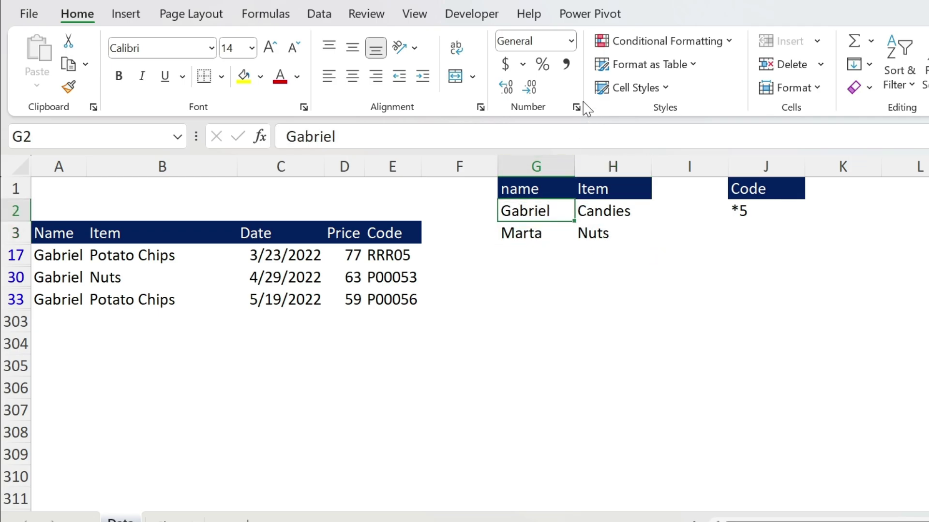
Run Advanced Filter with criteria range G1:H3 to match both name-item pairs.
left_click(319, 14)
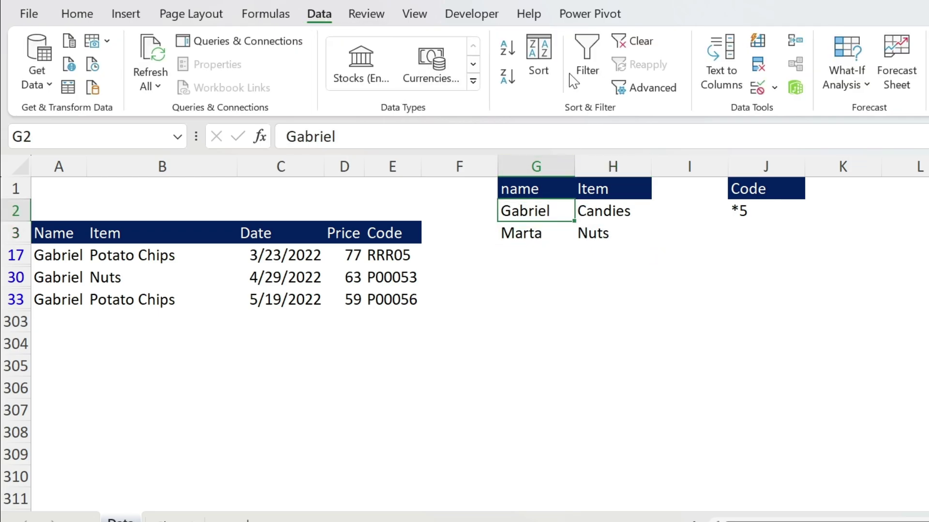
left_click(648, 88)
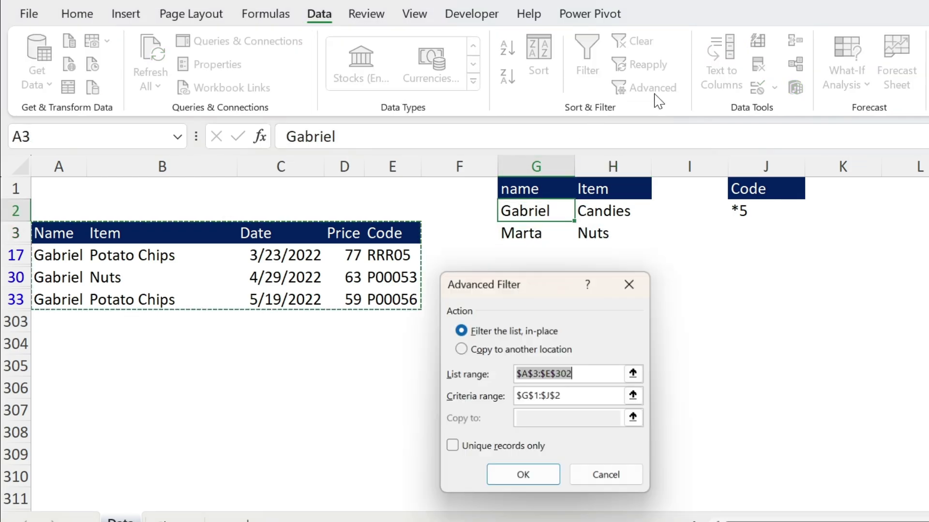
left_click(635, 396)
left_click_drag(536, 198, 631, 235)
left_click(641, 306)
key("Return")
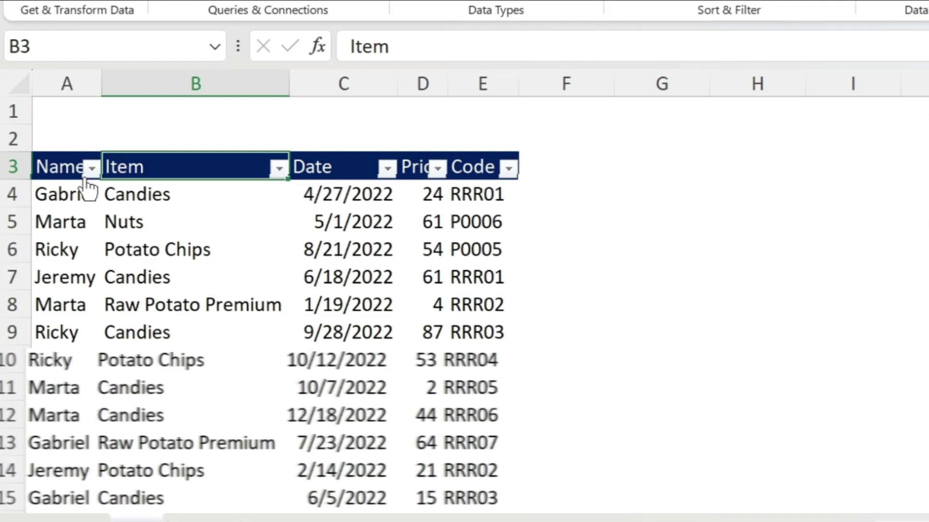
Filter the table to Name Gabriel and Item Candies.
left_click(91, 168)
left_click(201, 329)
left_click(189, 353)
key("Return")
left_click(279, 168)
left_click(386, 332)
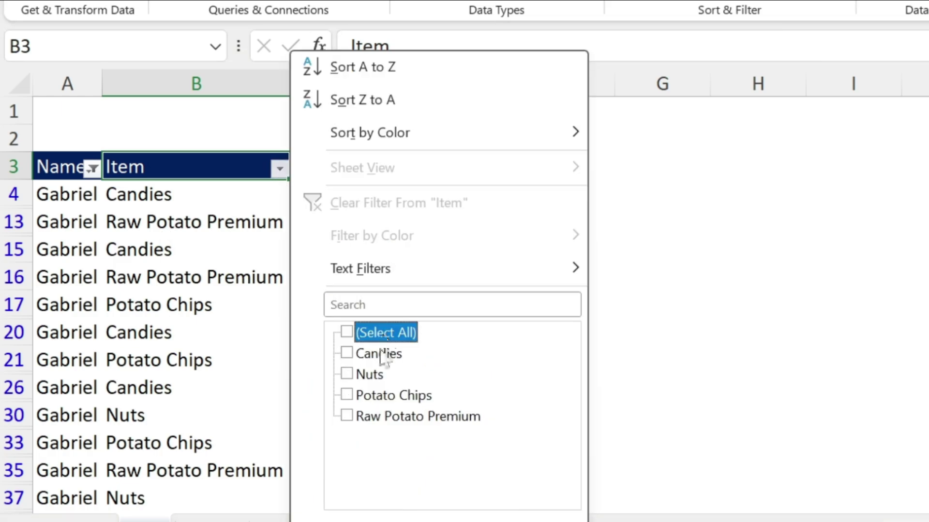
left_click(383, 355)
key("Return")
Copy the visible Gabriel Candies rows and paste them onto the other sheet.
left_click(45, 183)
key("ctrl+shift+Right")
key("ctrl+shift+Down")
key("ctrl+c")
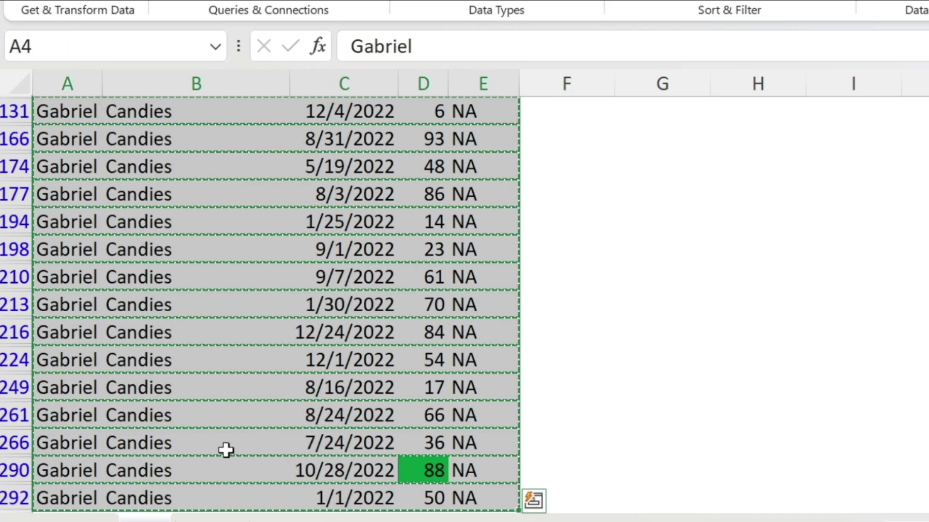
key("ctrl+Page_Down")
key("ctrl+v")
key("ctrl+Page_Up")
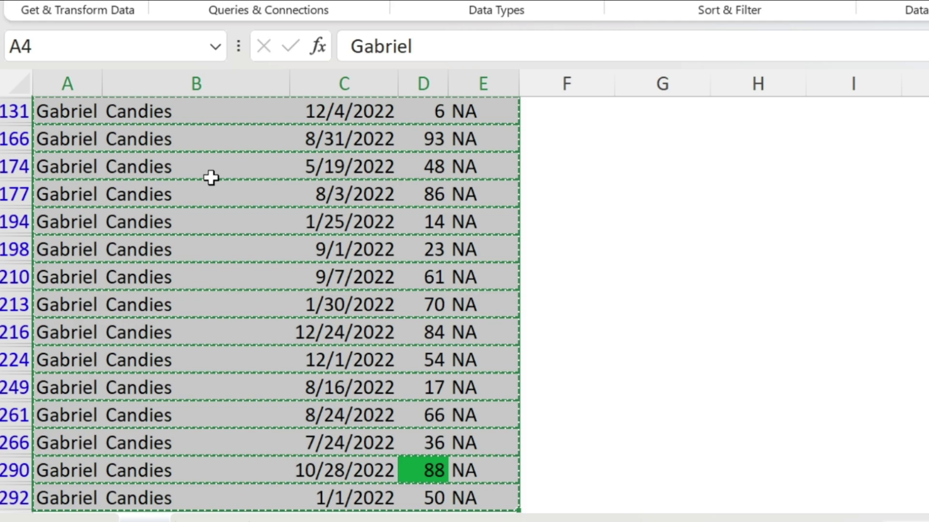
Clear the filters, then filter to Name Marta and Item Nuts.
scroll(211, 177, "up", 5)
left_click(208, 111)
key("alt+a+c")
left_click(92, 112)
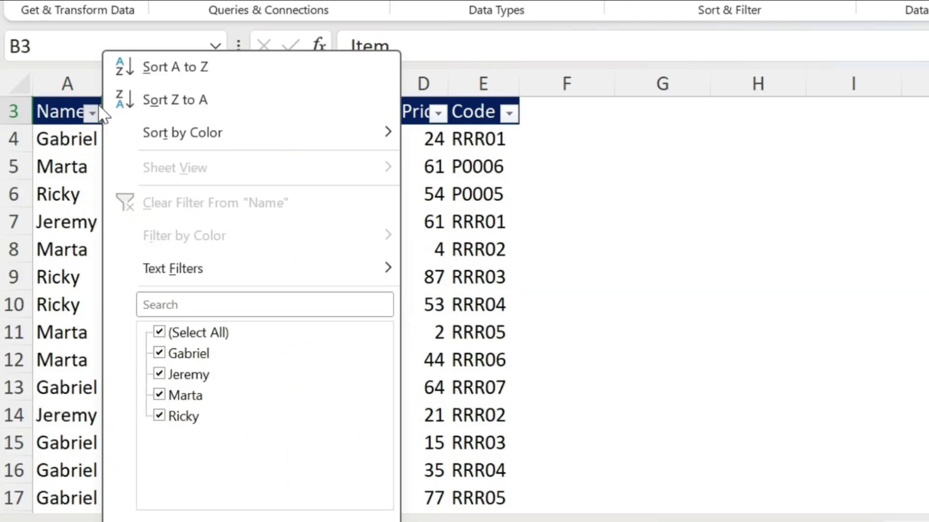
left_click(167, 332)
left_click(160, 395)
key("Return")
left_click(280, 115)
left_click(347, 332)
left_click(347, 374)
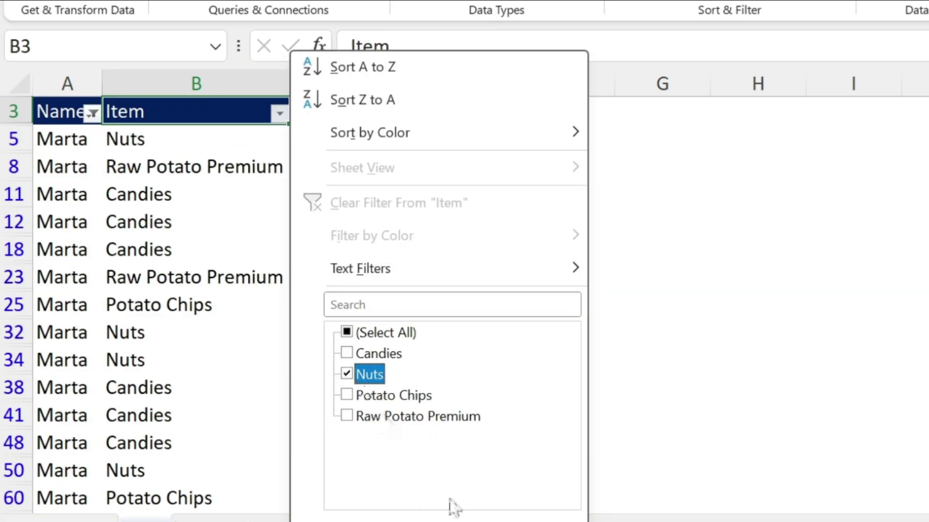
key("Return")
Copy the visible Marta Nuts rows and switch to the Gabriel sheet.
left_click(77, 150)
key("ctrl+shift+Right")
key("ctrl+shift+Down")
key("ctrl+c")
key("ctrl+Page_Down")
left_click(132, 337)
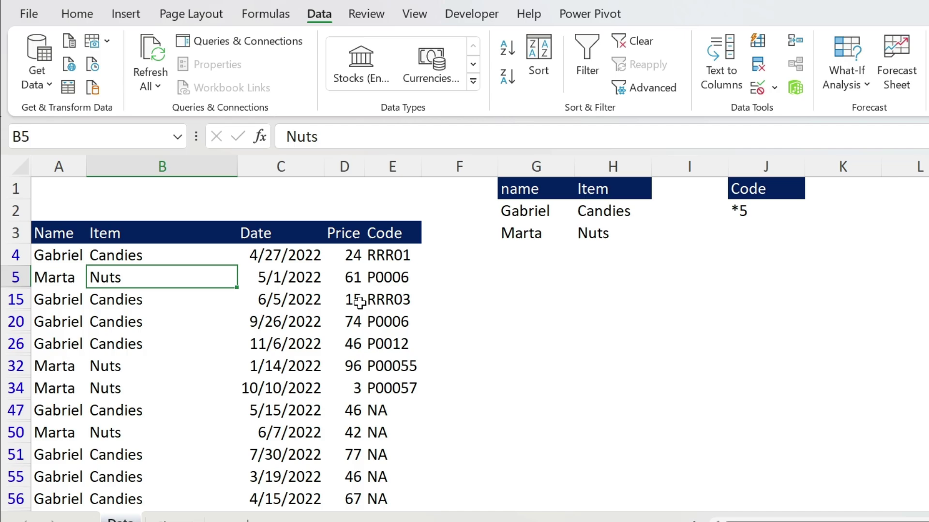
Move the Code criterion to L1:L2 and copy the Price header into I1.
left_click_drag(745, 195, 918, 226)
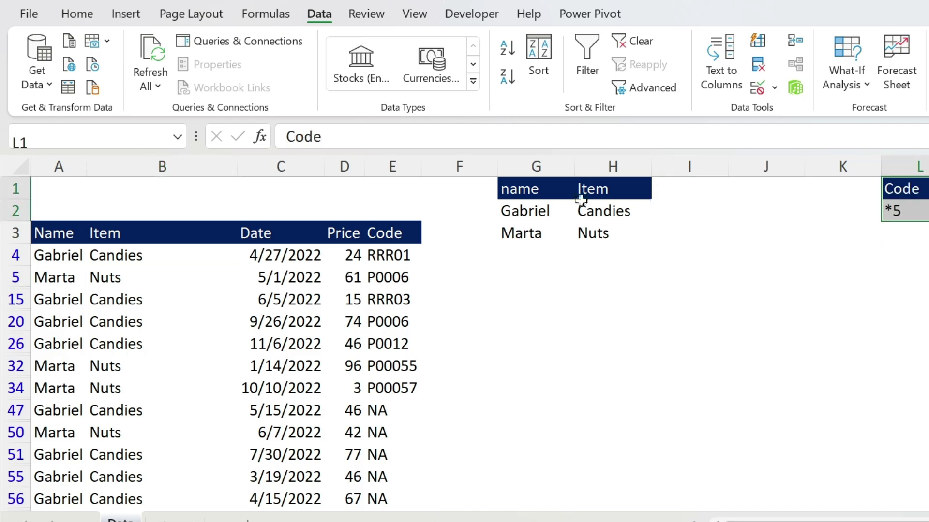
left_click(363, 232)
key("ctrl+c")
left_click(674, 189)
key("ctrl+v")
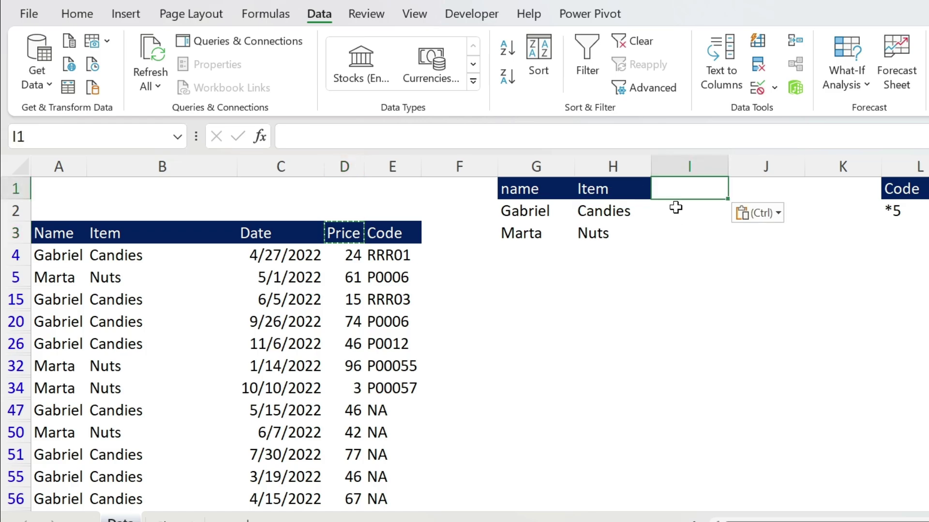
Enter the Price criterion >30 in I2 and I3.
left_click(676, 207)
type(">30")
key("Return")
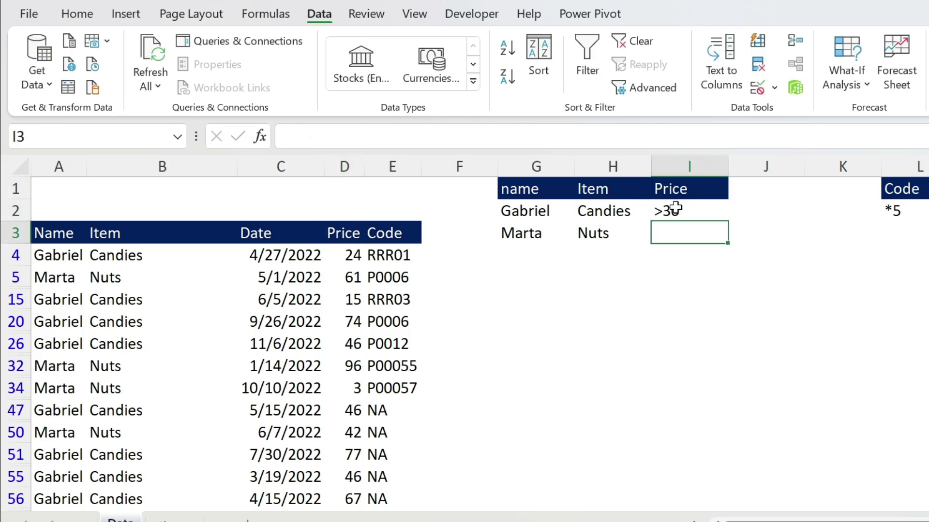
type(">4")
key("Return")
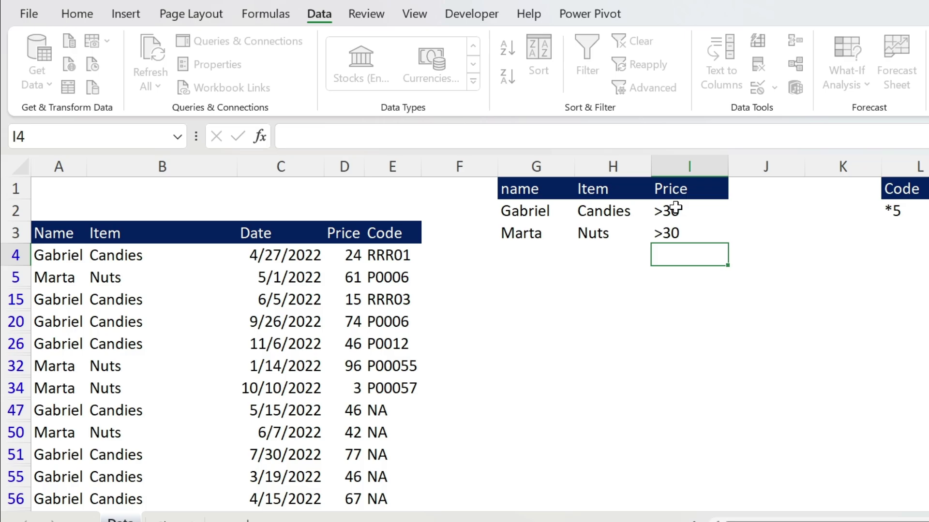
Run Advanced Filter with criteria range G1:I3 to keep rows priced above 30.
left_click(528, 196)
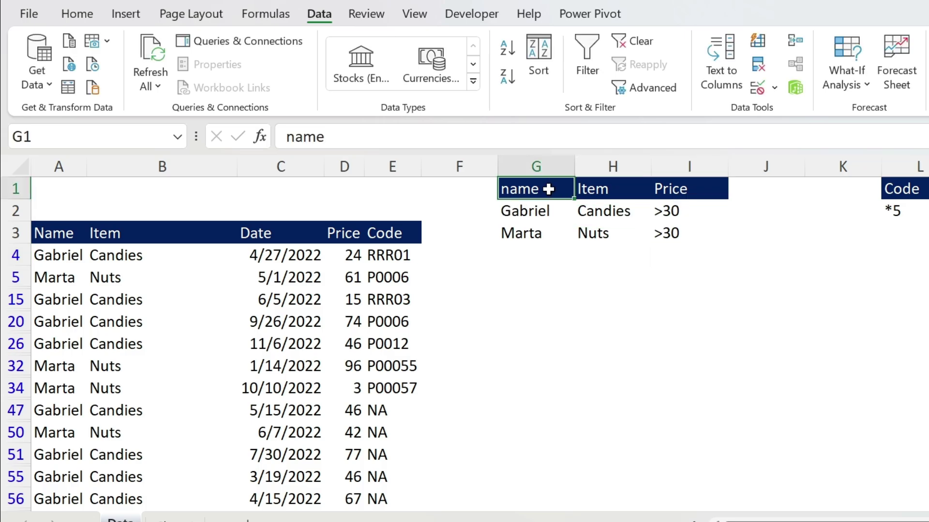
left_click(645, 86)
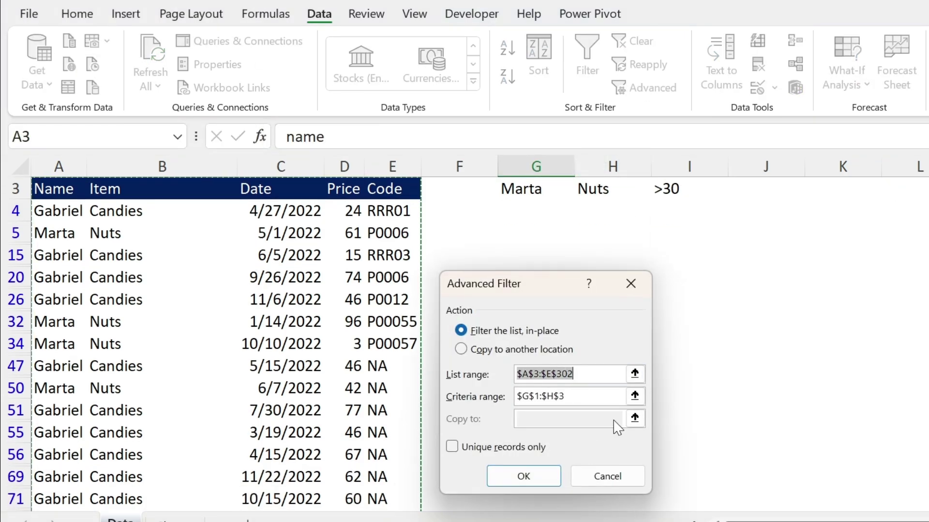
left_click(634, 396)
left_click_drag(529, 191, 678, 236)
left_click(641, 306)
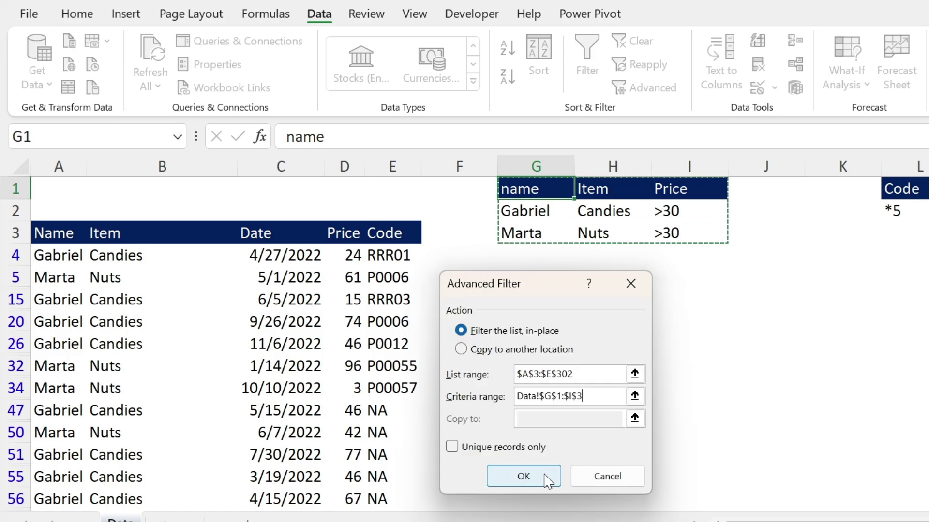
left_click(543, 476)
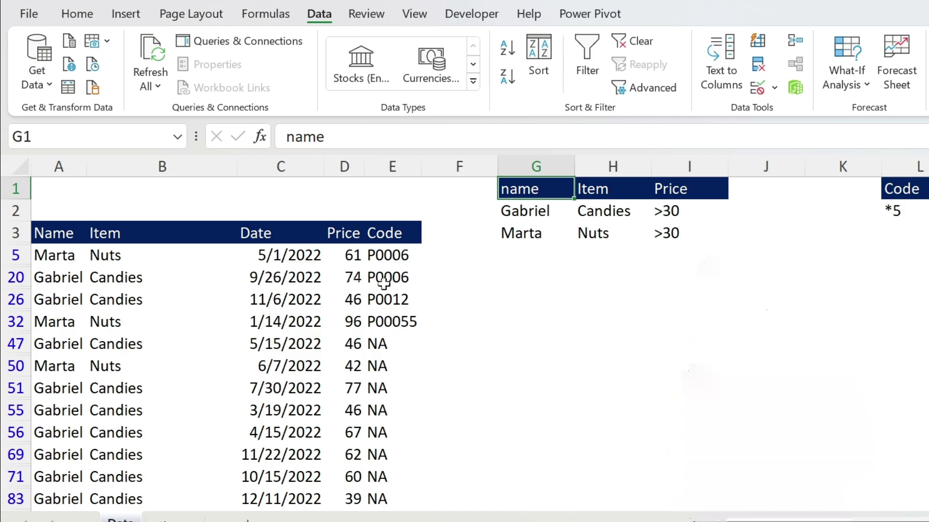
Duplicate the Price criteria column into J1:J3 with <50 in J2 and J3.
left_click_drag(682, 192, 677, 234)
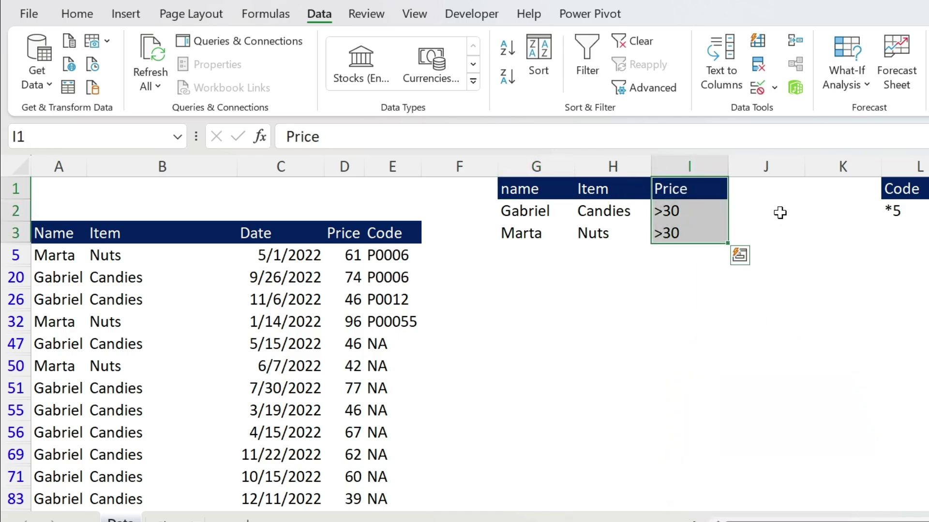
key("ctrl+c")
left_click(760, 179)
key("ctrl+v")
key("ctrl")
key("ctrl")
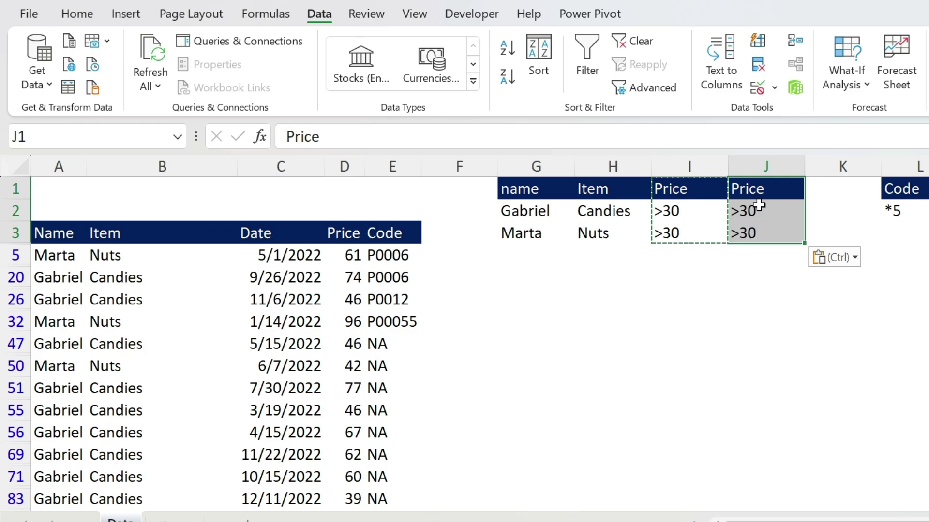
left_click(757, 209)
type("<50")
key("Return")
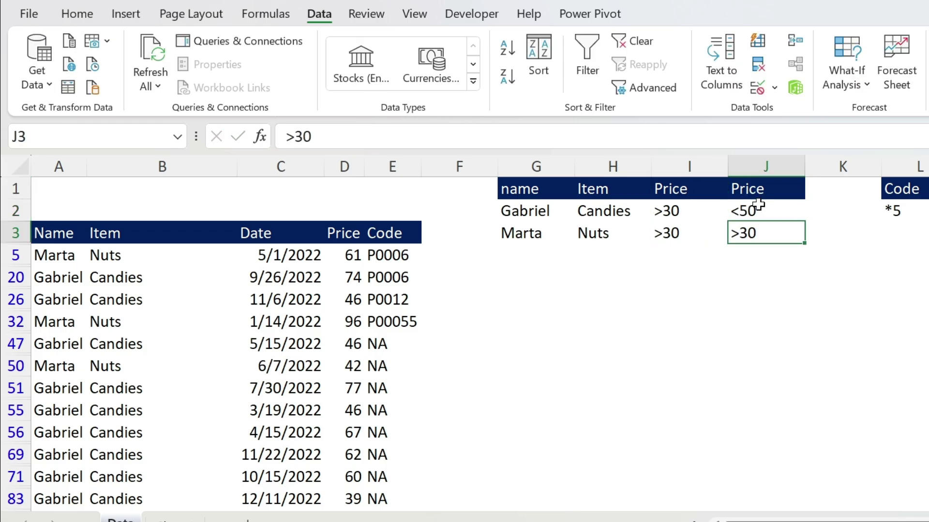
type("<50")
key("Return")
Run Advanced Filter with criteria range G1:J3 for prices between 30 and 50.
left_click(613, 223)
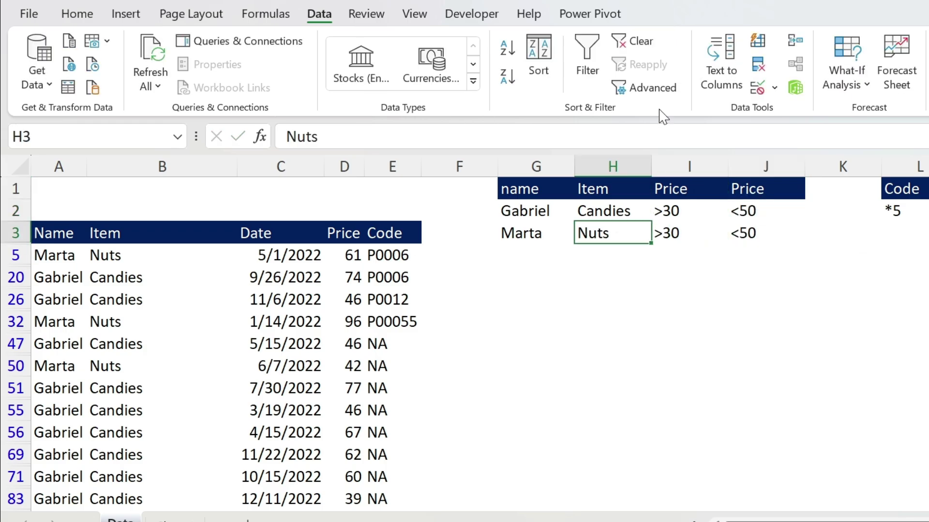
left_click(643, 88)
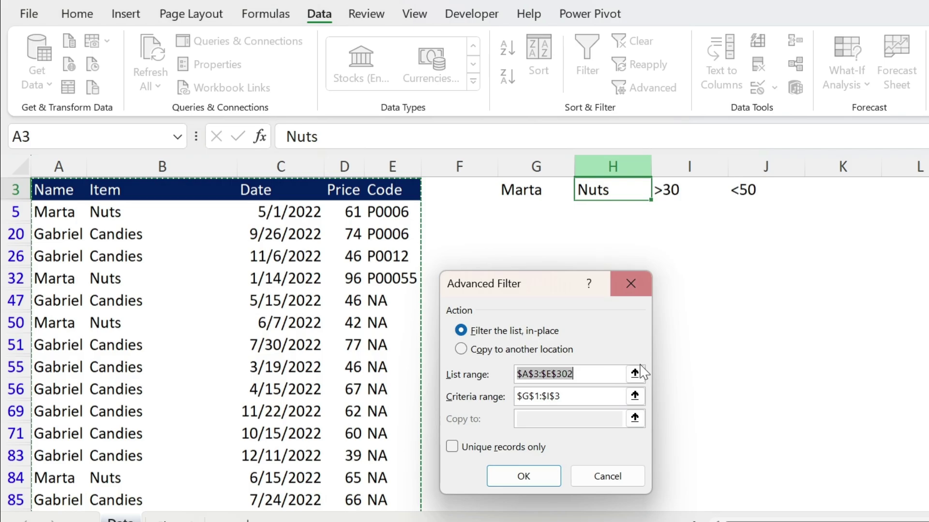
left_click(634, 396)
left_click_drag(535, 190, 755, 233)
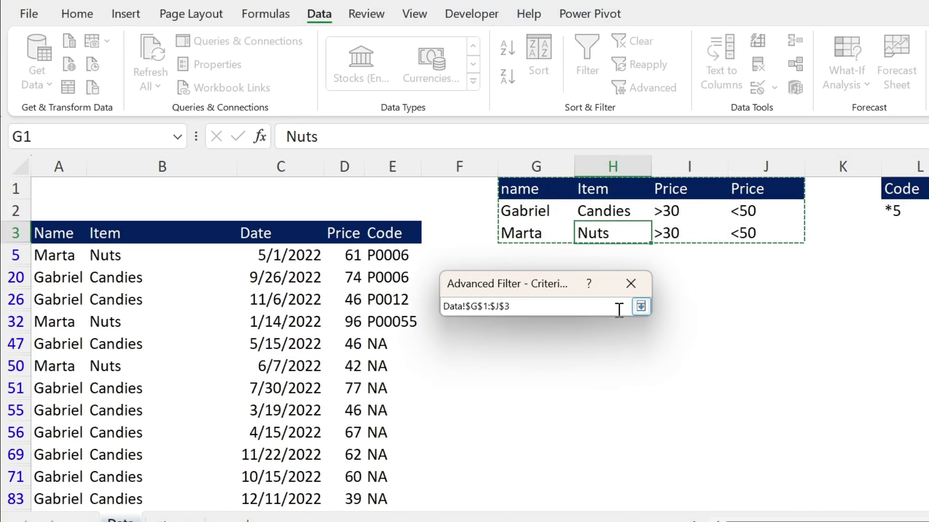
left_click(640, 307)
left_click(541, 471)
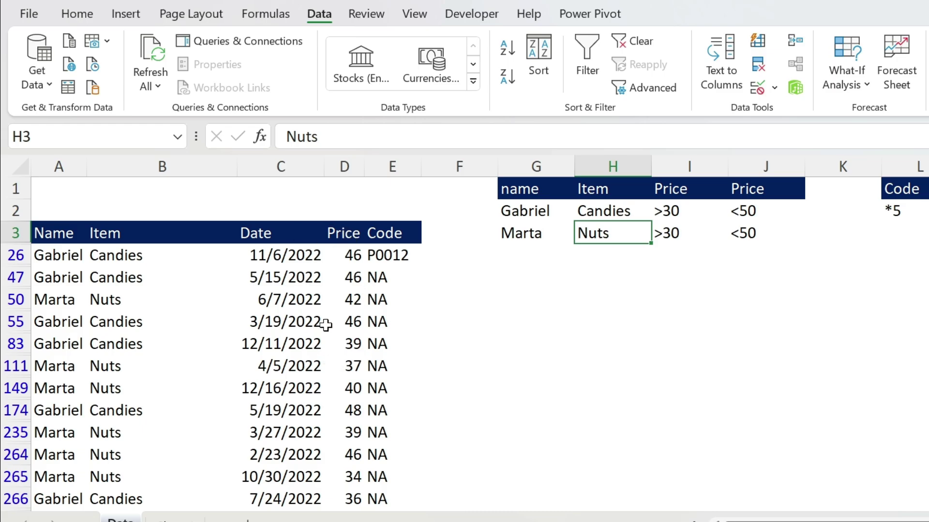
Show C26 as 44,871.00 with Comma Style and insert a blank column I.
left_click(274, 257)
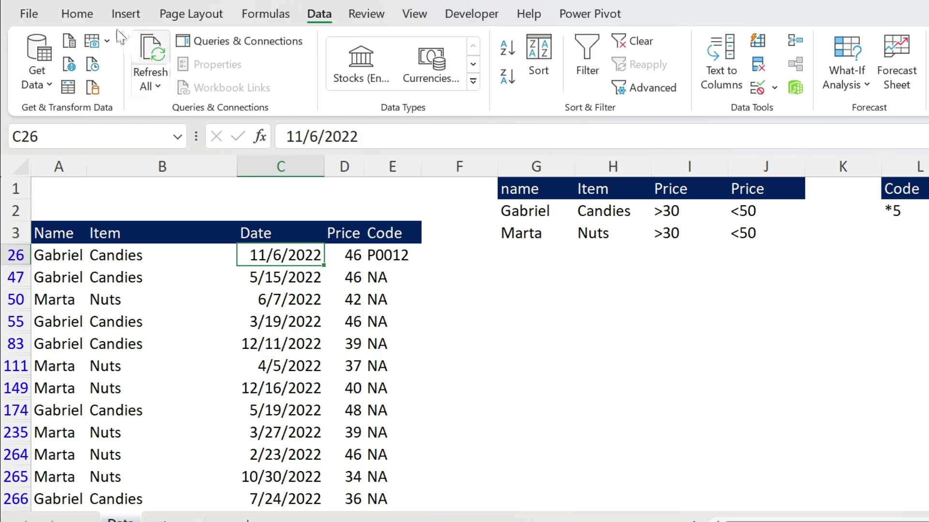
left_click(77, 13)
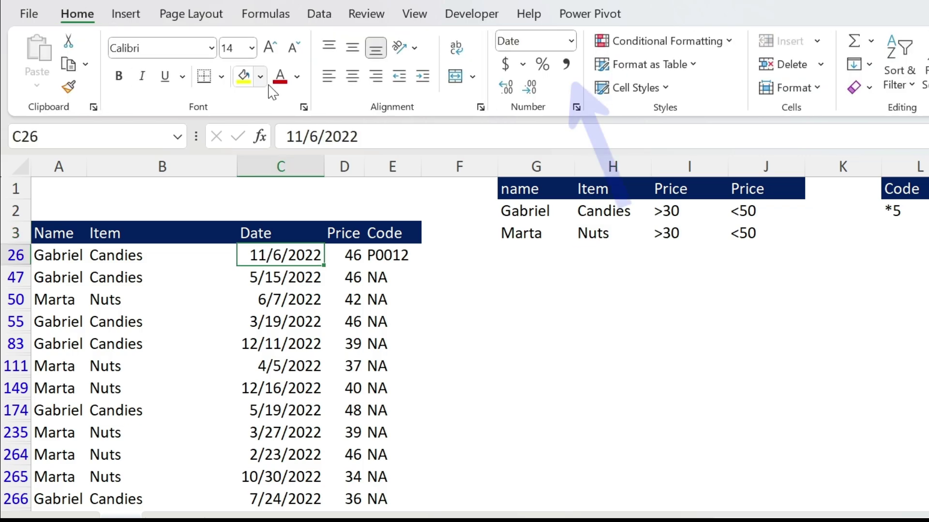
left_click(566, 63)
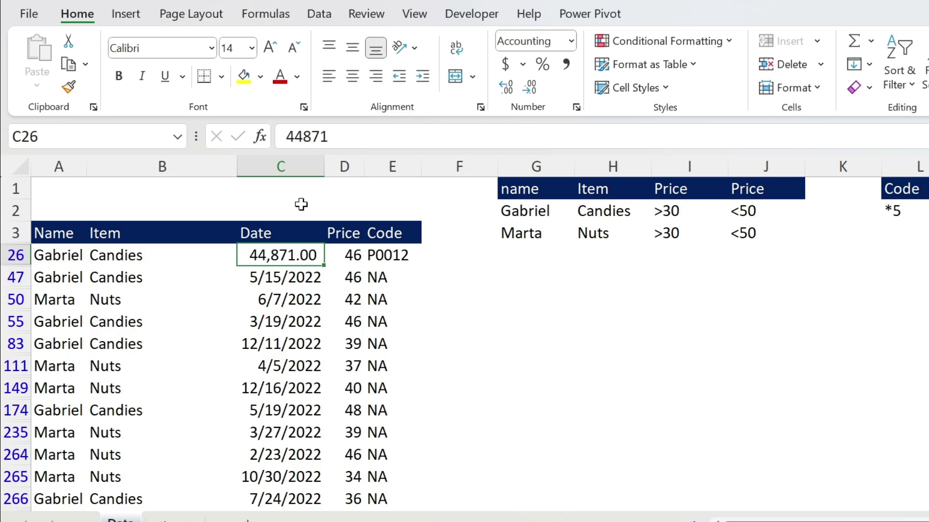
left_click(689, 167)
right_click(689, 168)
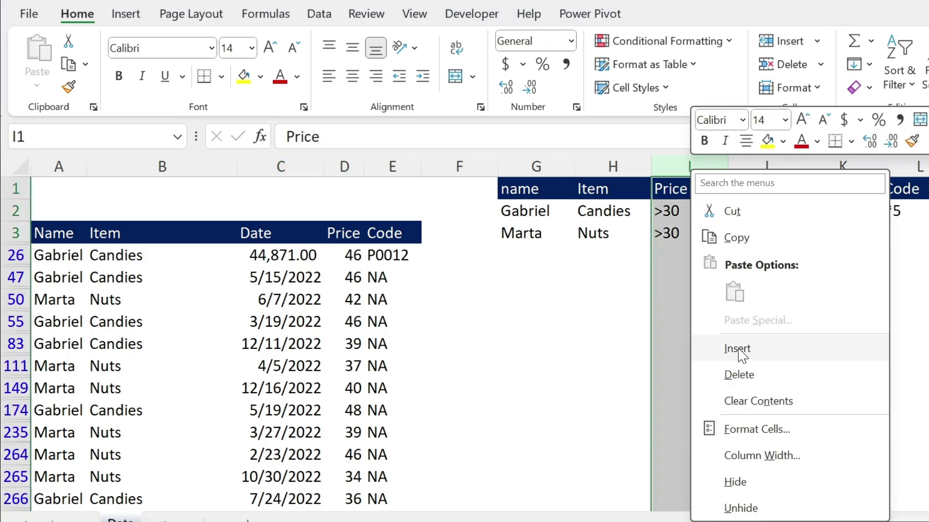
left_click(684, 357)
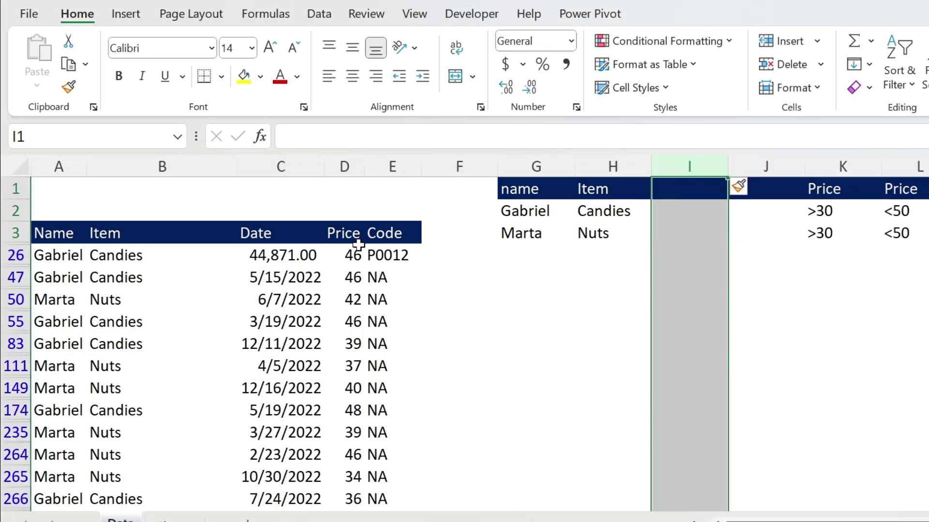
Copy the Date header from C3 into I1.
left_click(251, 233)
key("ctrl+c")
left_click(676, 193)
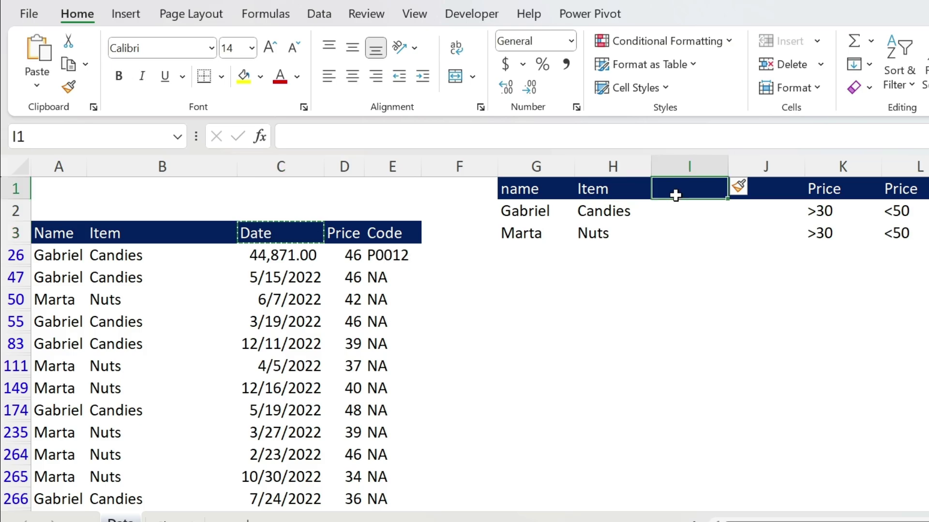
key("ctrl+v")
Enter the date criterion >44871 in I2 and I3.
left_click(301, 250)
double_click(363, 137)
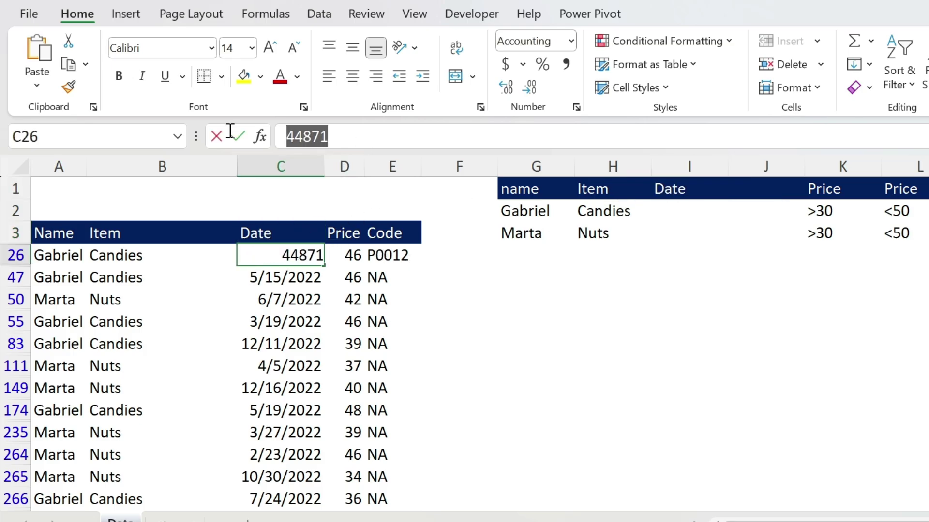
key("ctrl+c")
key("Escape")
left_click(659, 210)
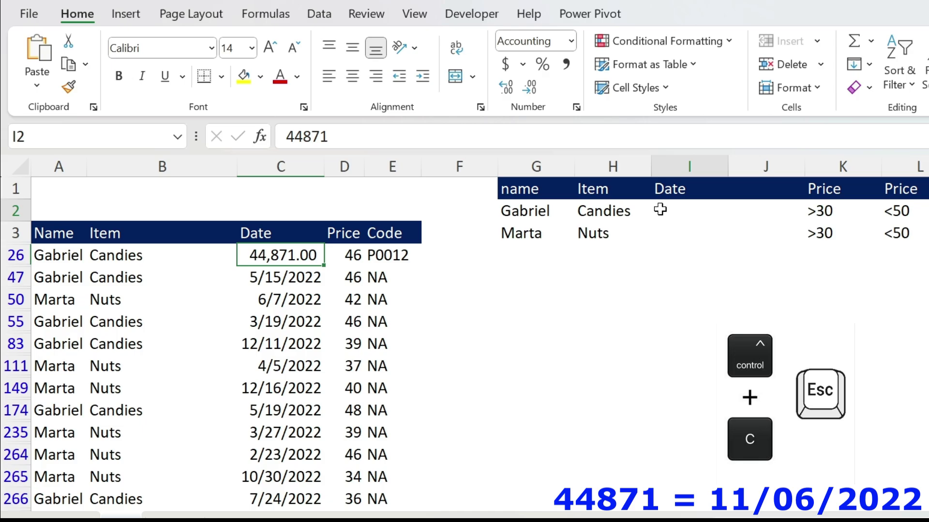
type(">")
key("ctrl+v")
key("Return")
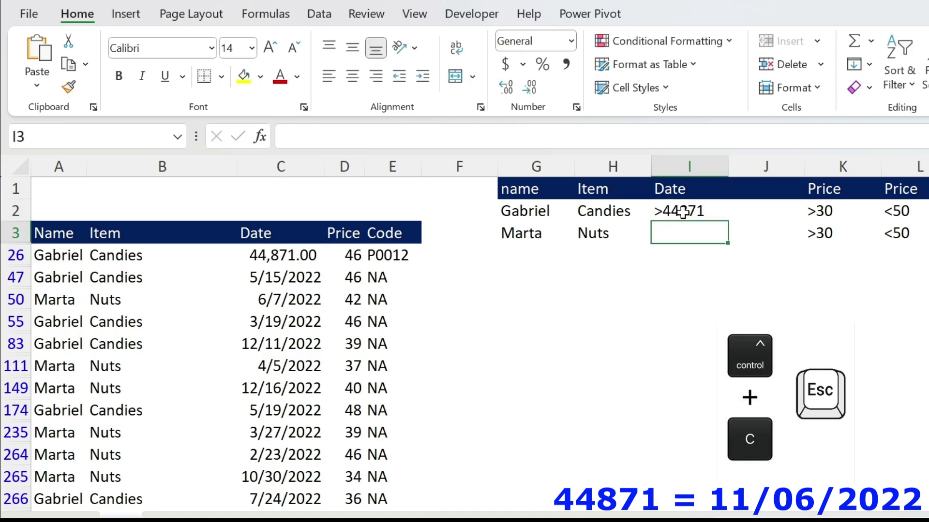
type(">")
key("ctrl+v")
key("Return")
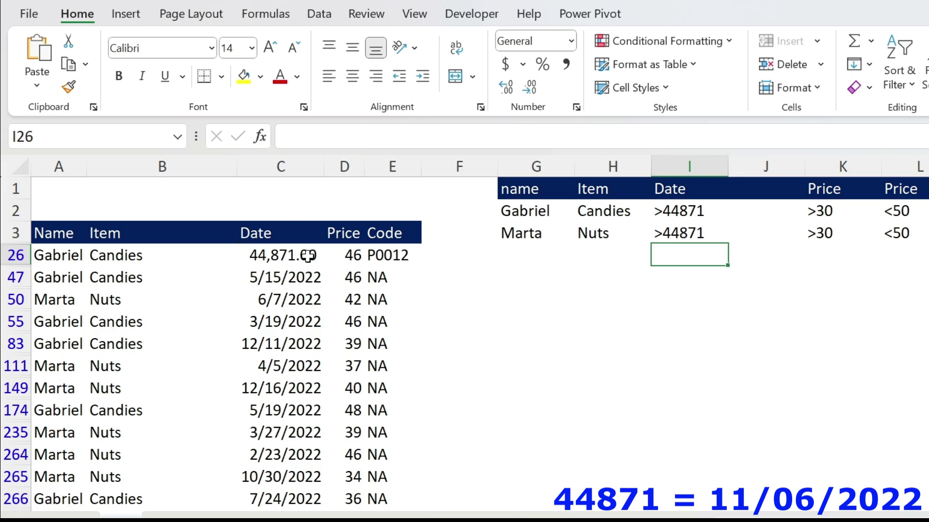
left_click(642, 202)
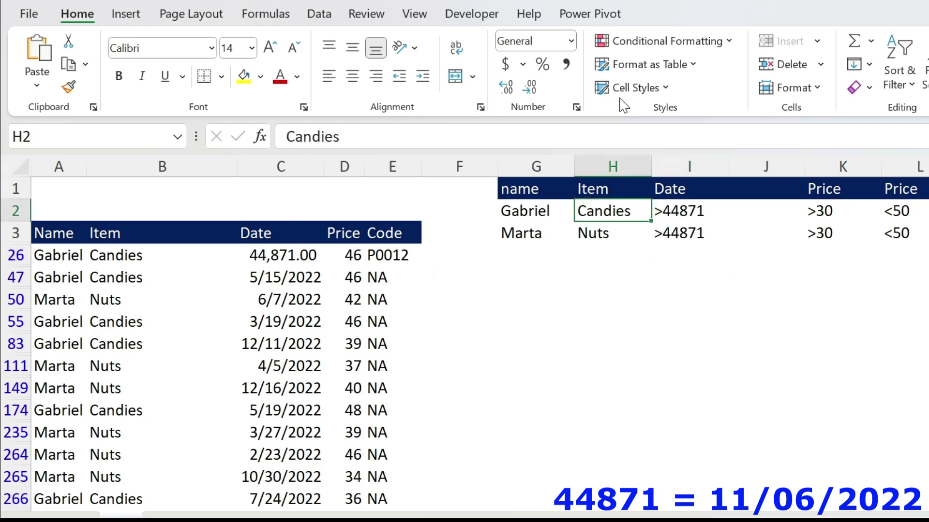
Run Advanced Filter with criteria range G1:I3 to keep rows dated after 11/6/2022.
left_click(318, 14)
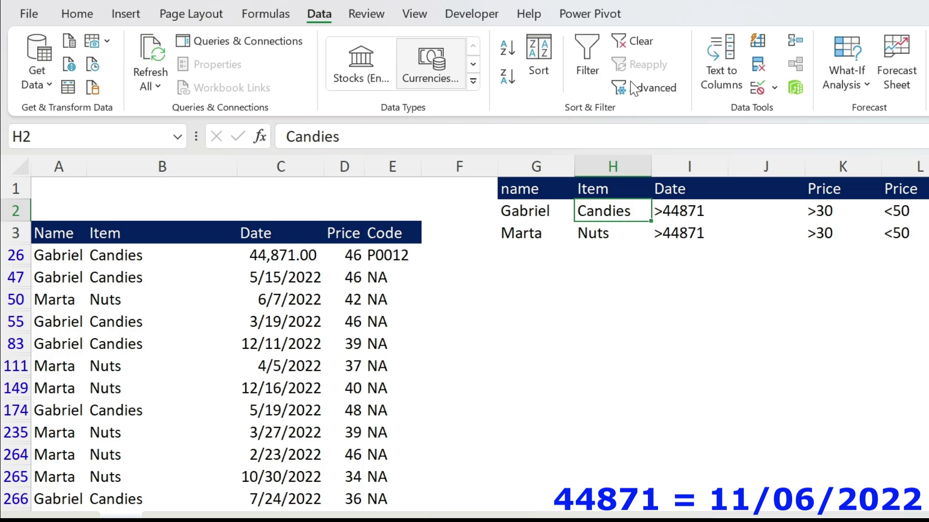
left_click(646, 88)
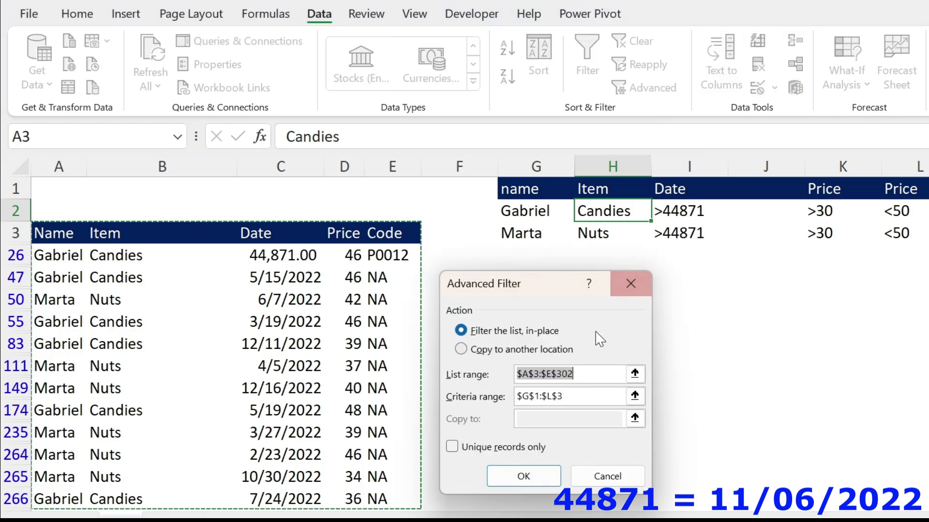
left_click(634, 396)
left_click_drag(535, 193, 673, 253)
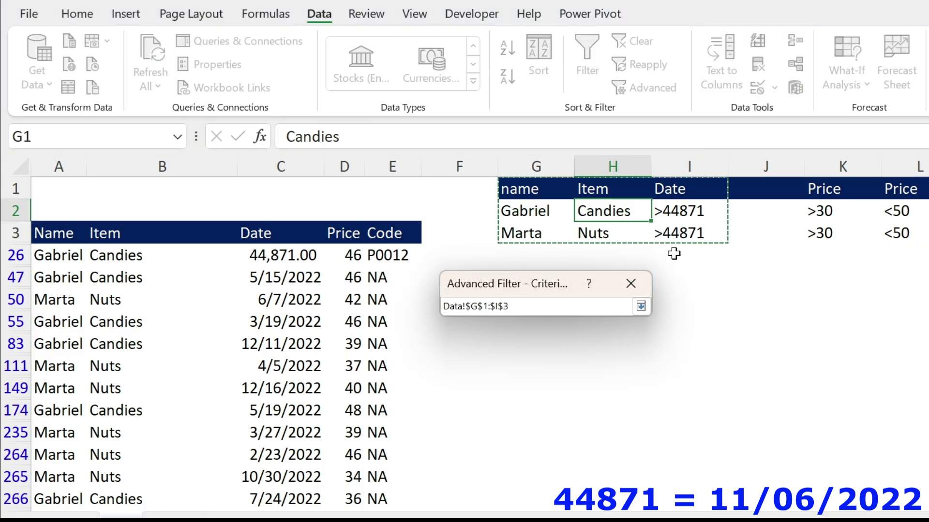
left_click(640, 307)
left_click(525, 475)
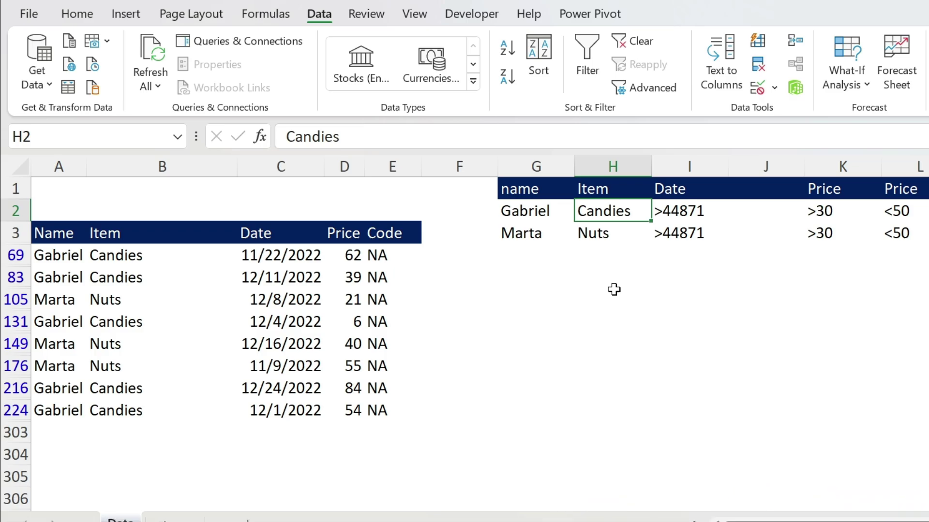
Clear the filter and set up Advanced Filter with list range B3:B302 and no criteria.
left_click(636, 42)
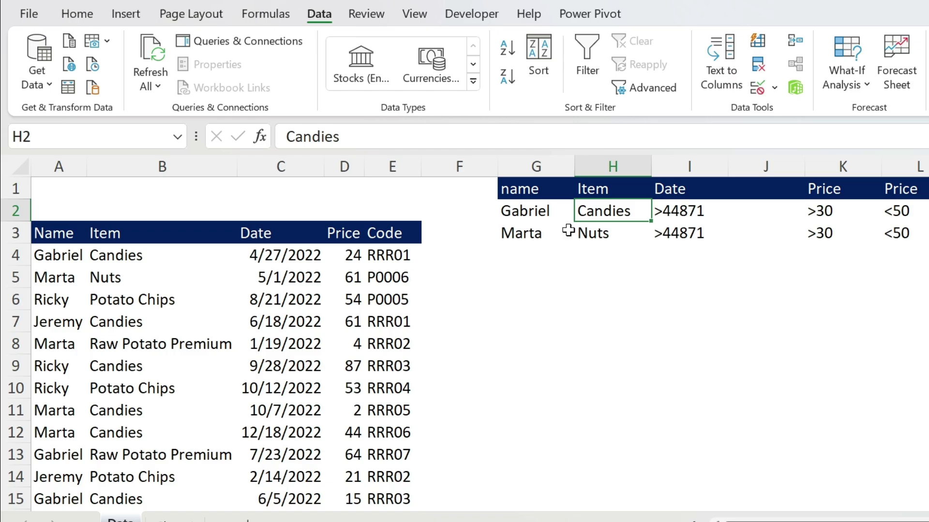
left_click(646, 88)
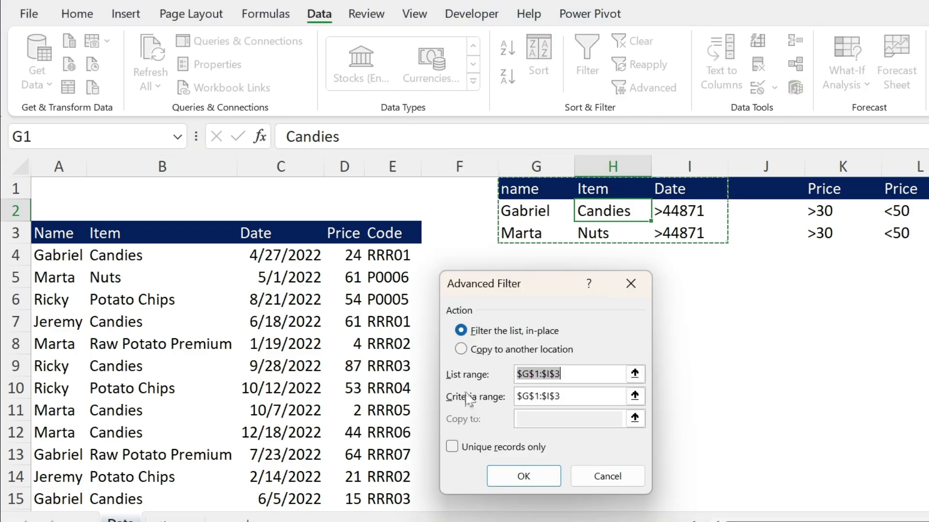
left_click(634, 373)
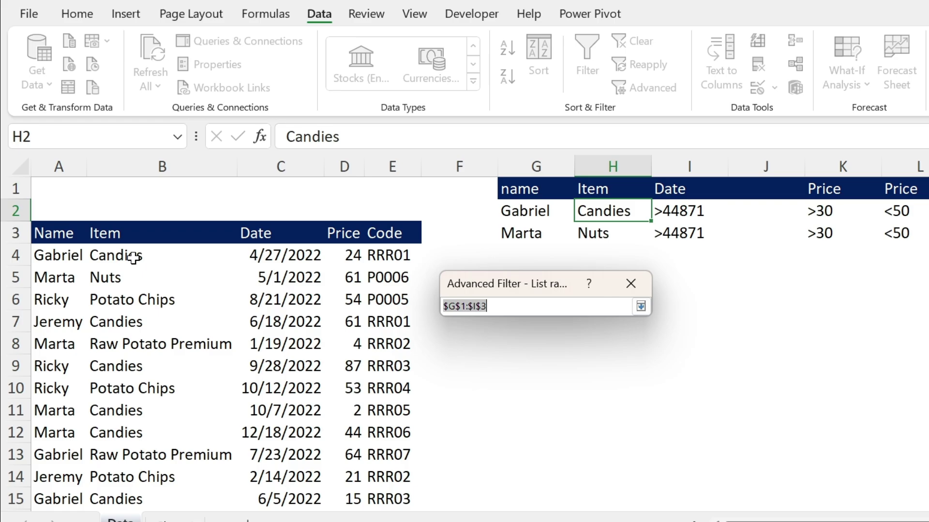
left_click(133, 237)
key("ctrl+shift+Down")
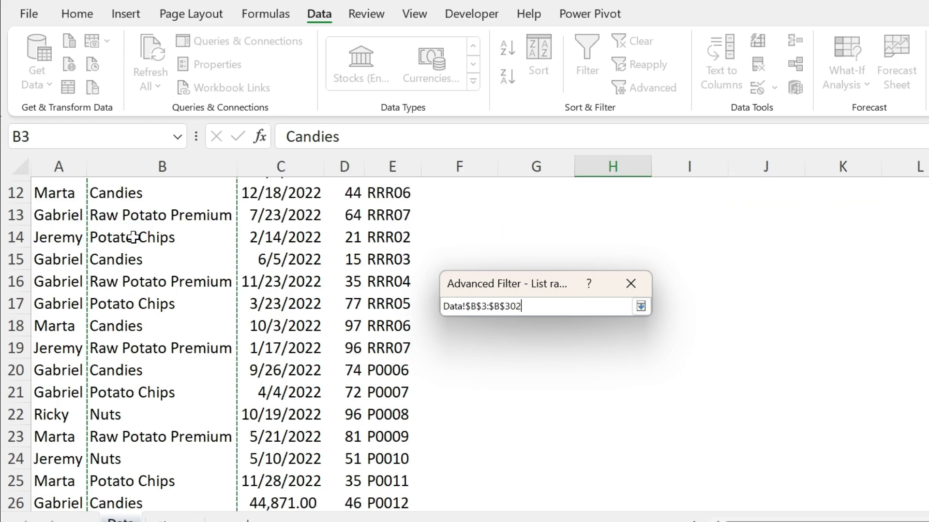
left_click(641, 306)
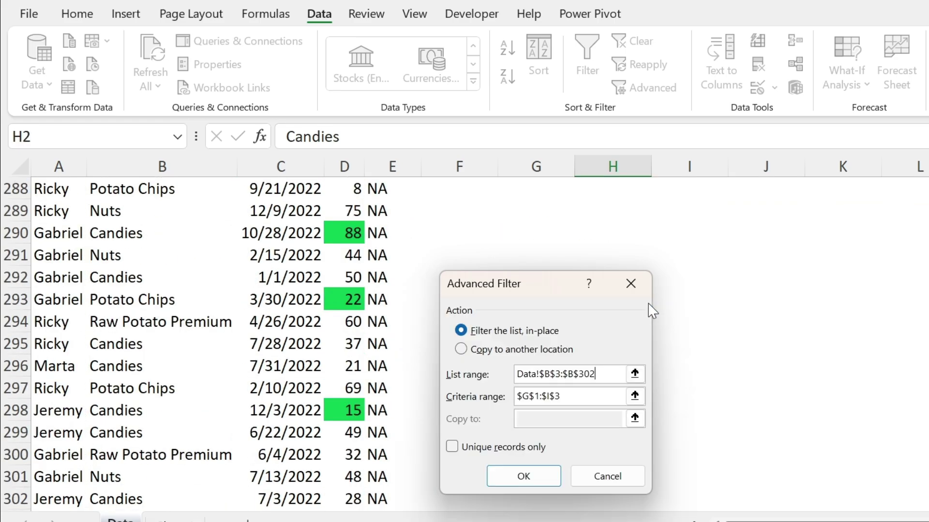
left_click(570, 398)
left_click_drag(570, 397, 468, 392)
key("BackSpace")
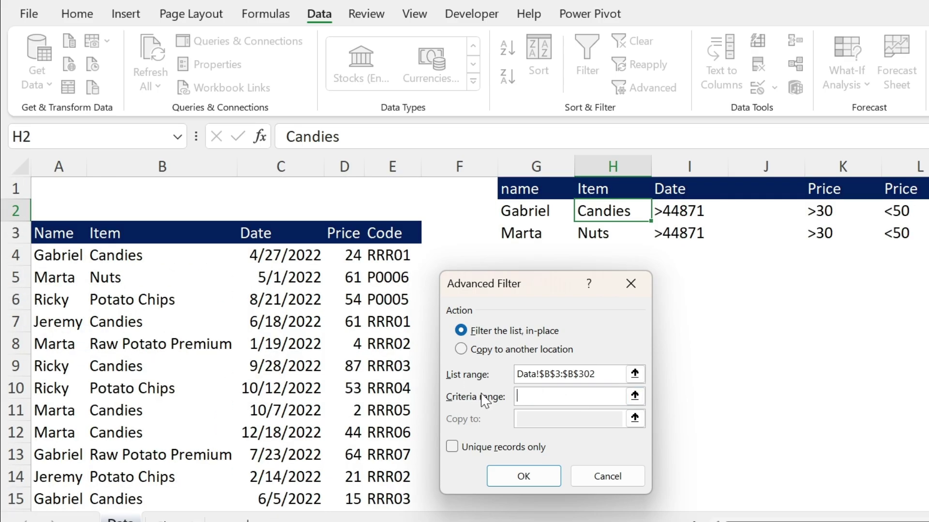
Copy unique Item records to G8, giving Candies, Nuts, Potato Chips and Raw Potato Premium.
left_click(476, 358)
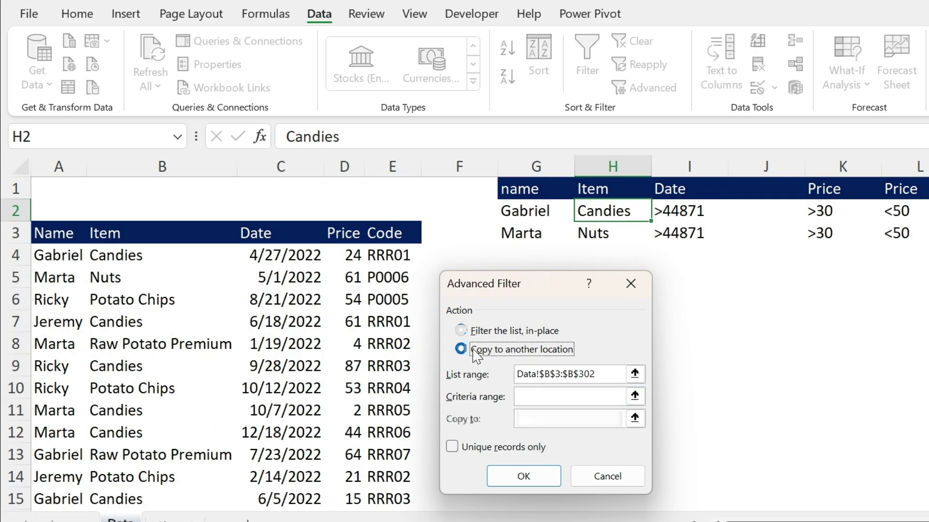
left_click(453, 448)
left_click(635, 419)
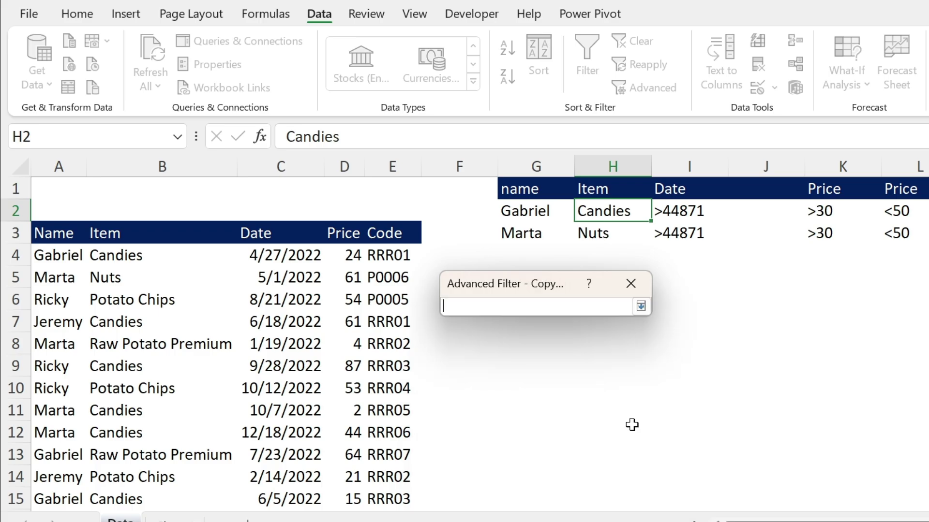
left_click(526, 341)
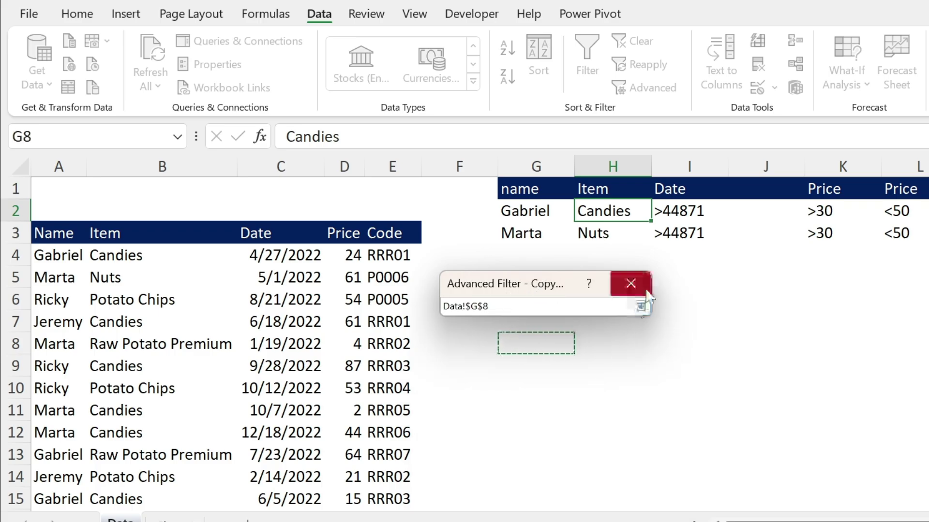
left_click(640, 306)
left_click(524, 477)
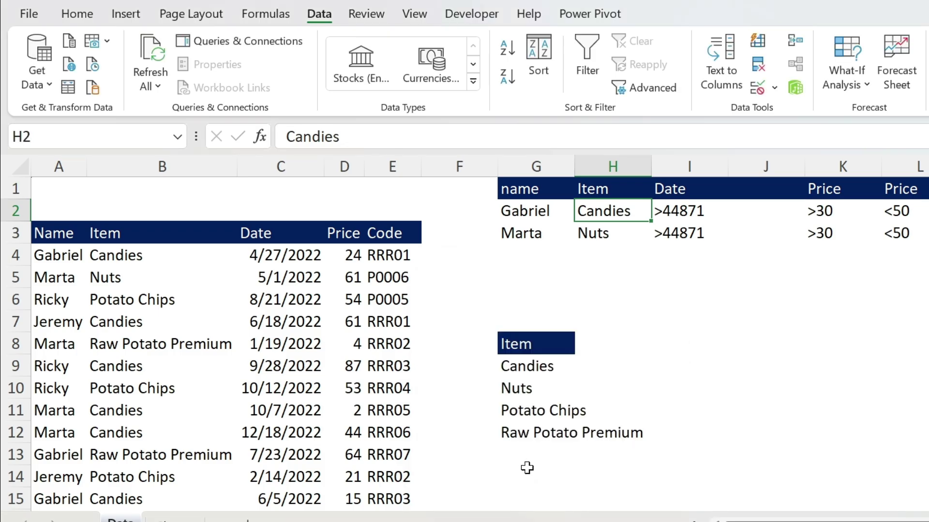
left_click_drag(519, 363, 548, 412)
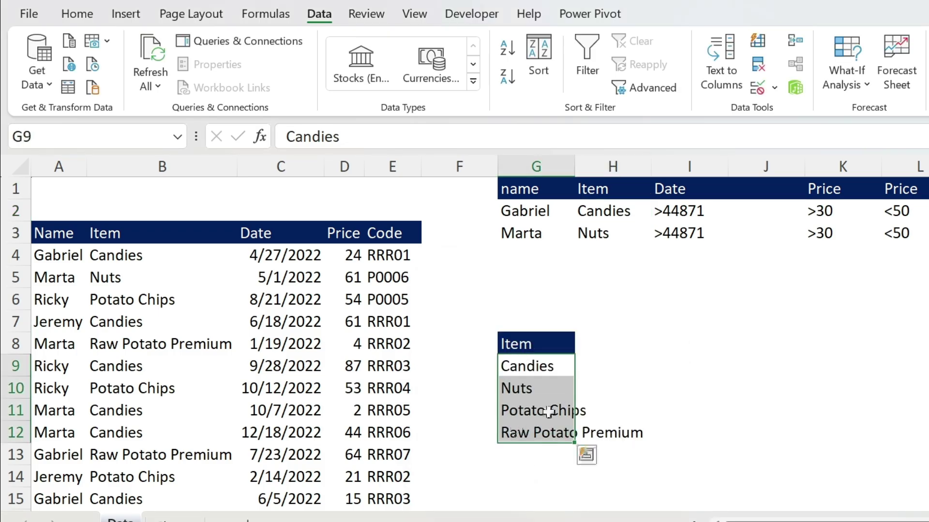